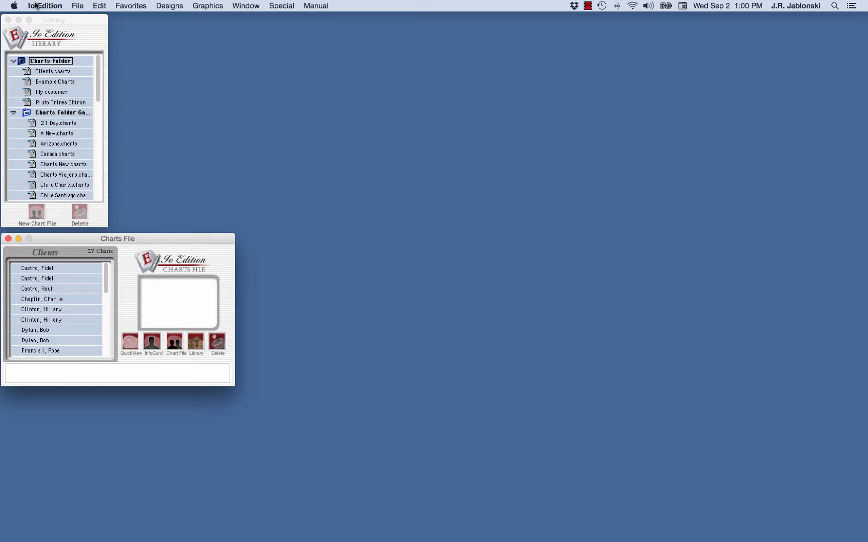
- Open the Transit Searches window, move it to the screen centre, and close it again
click(284, 7)
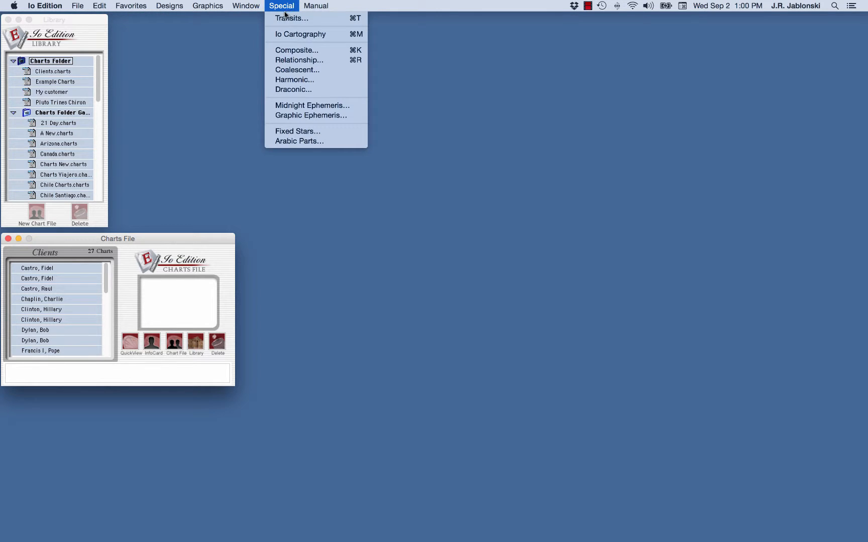
click(285, 18)
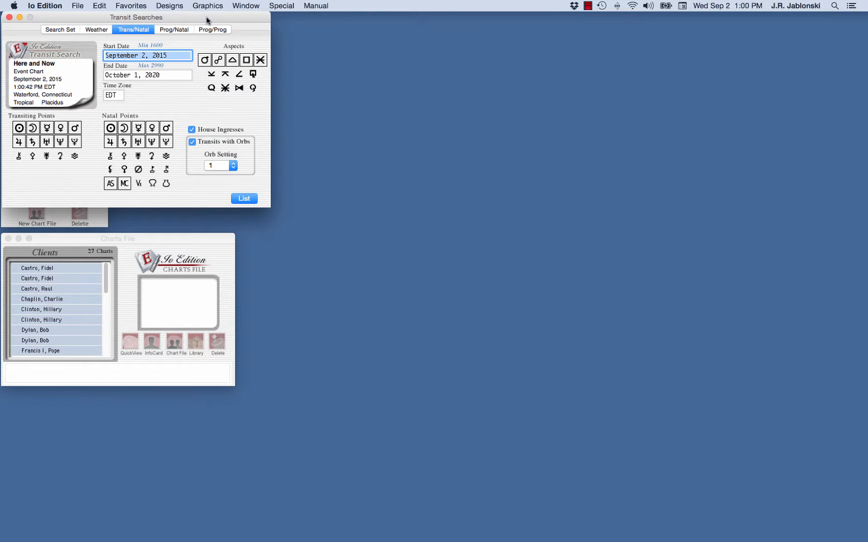
drag(209, 19, 463, 36)
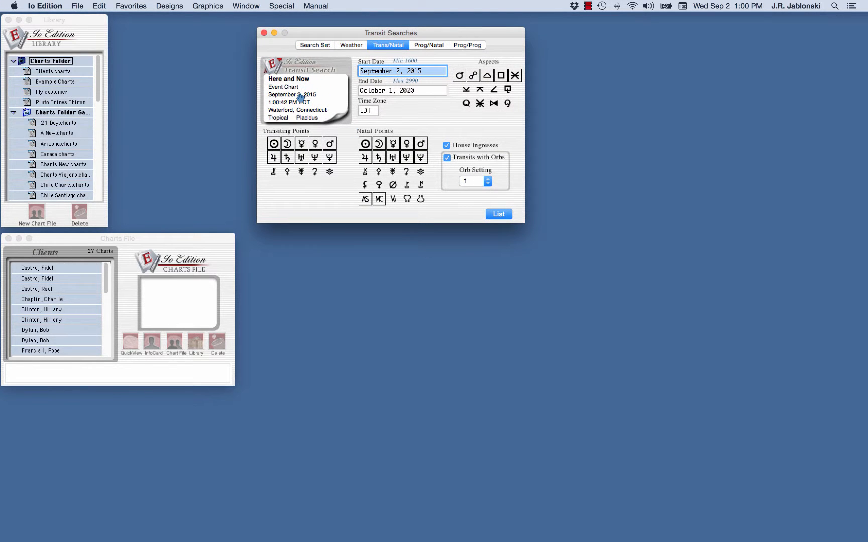
click(263, 33)
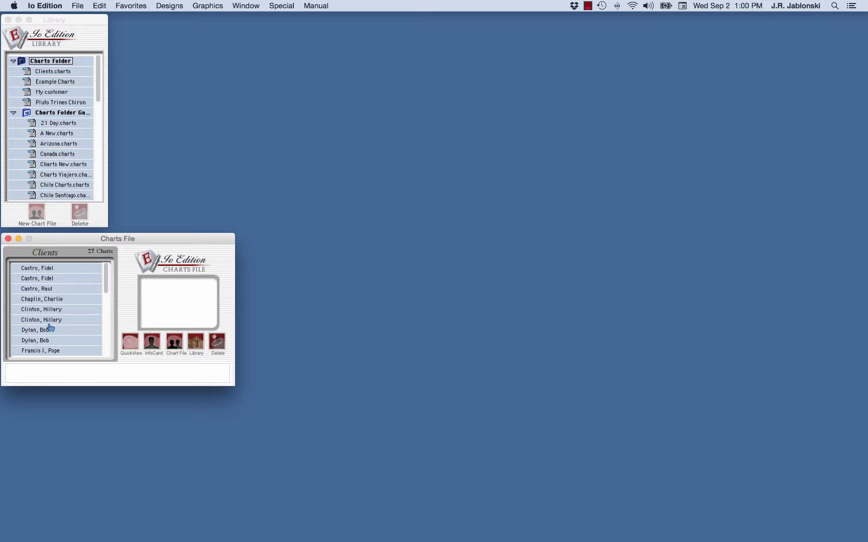
- Select the 1941 natal chart and open Transit Searches for it, shifted right and down
click(45, 342)
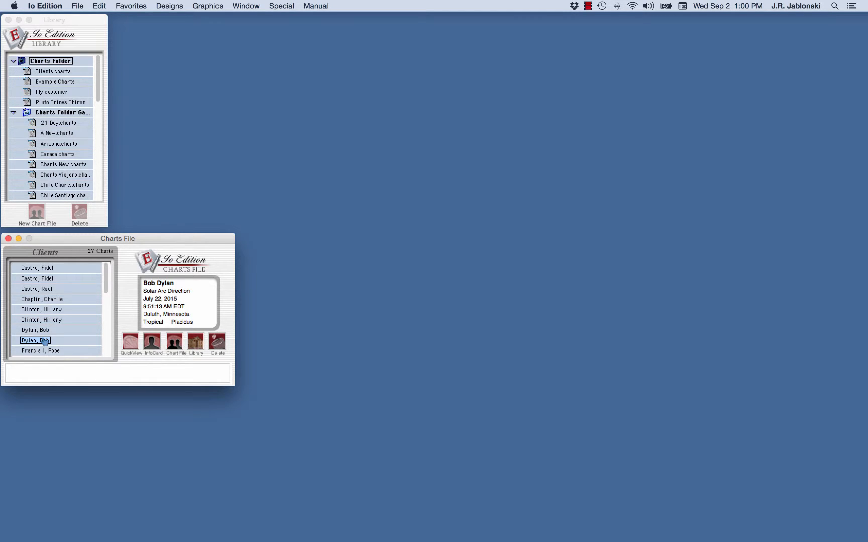
click(47, 331)
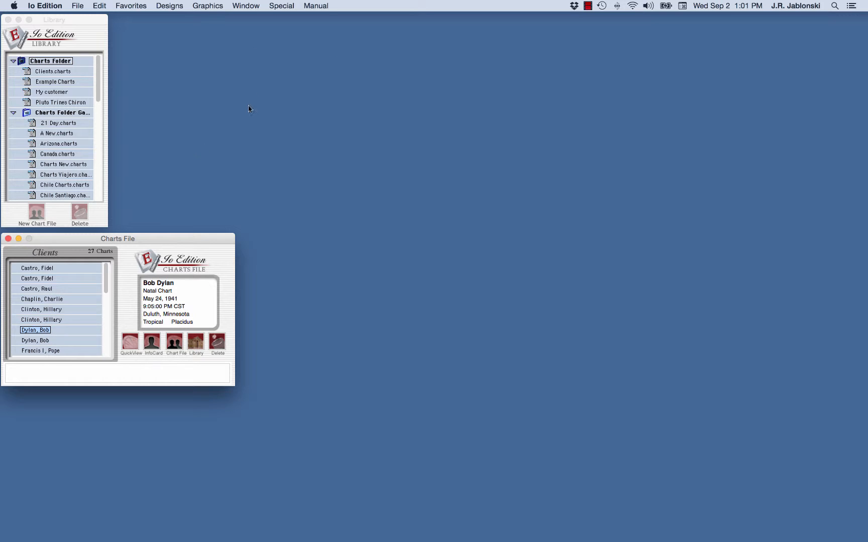
click(284, 5)
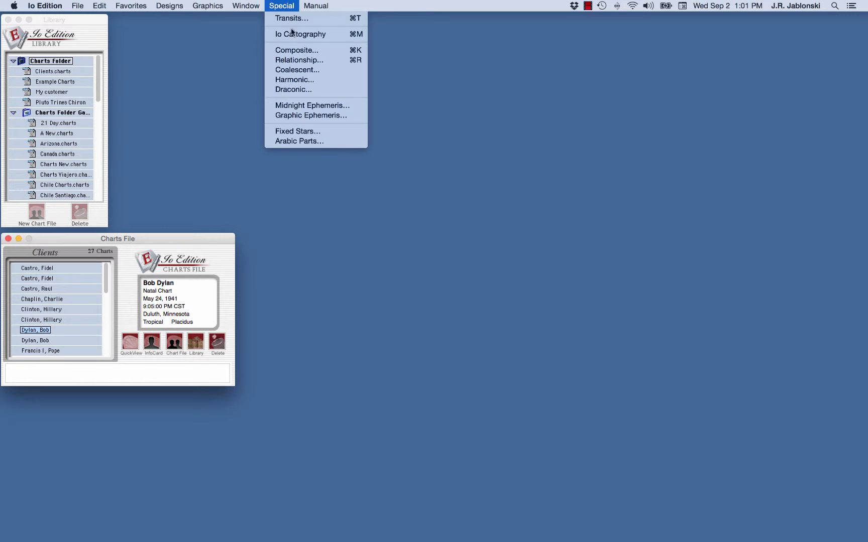
click(284, 18)
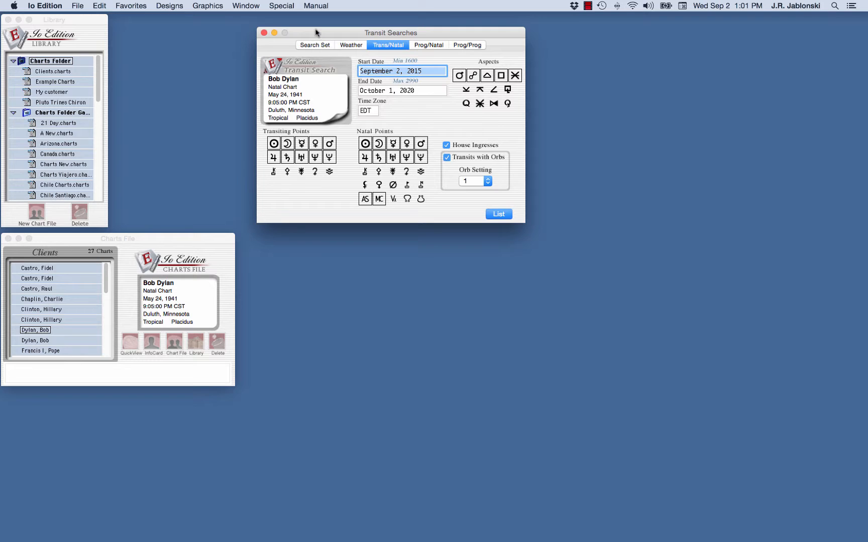
drag(316, 34, 384, 45)
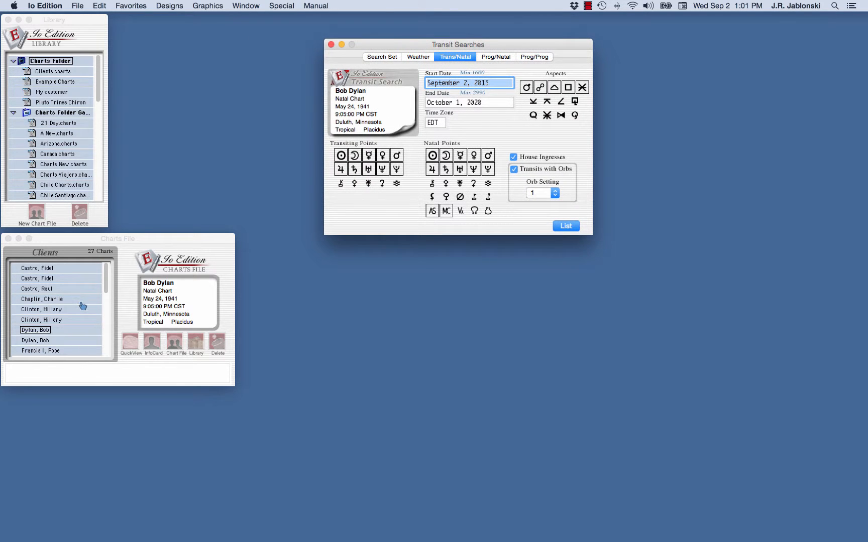
- Load the 1926 chart from the top of the clients list into the Transit Search
click(34, 269)
drag(34, 269, 369, 113)
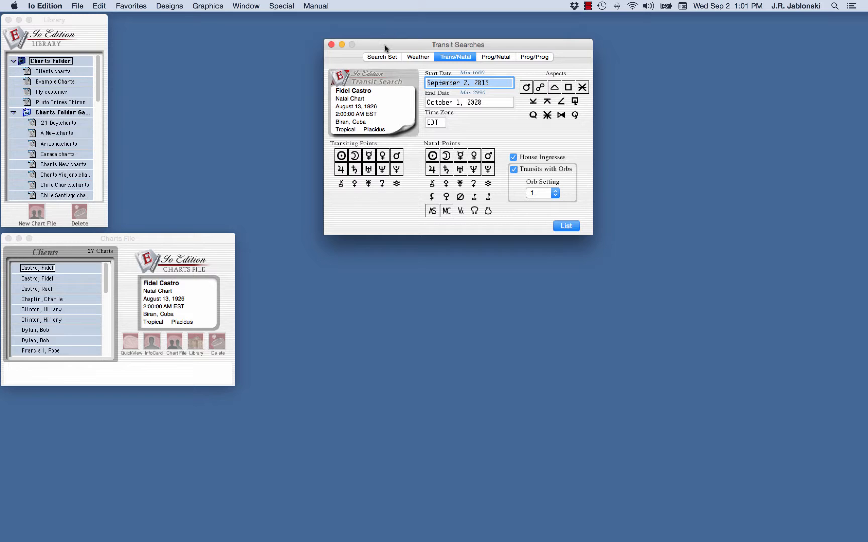
drag(384, 45, 431, 48)
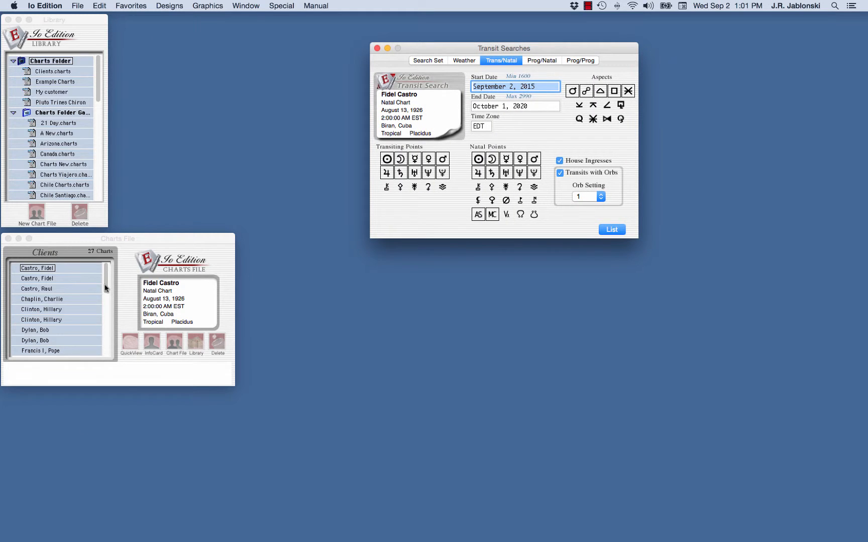
drag(109, 287, 109, 295)
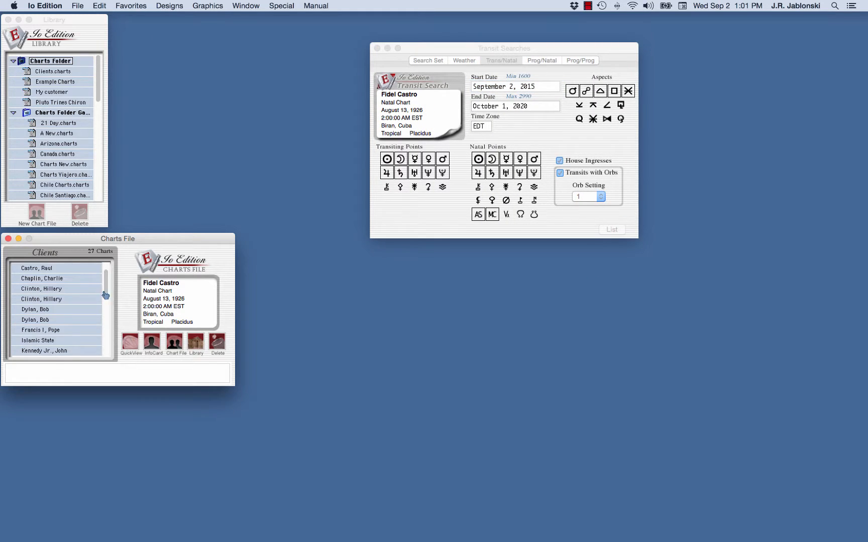
- Drag the 1936 Buenos Aires chart from its InfoCard onto the Transit Search, then close the InfoCard
double_click(50, 330)
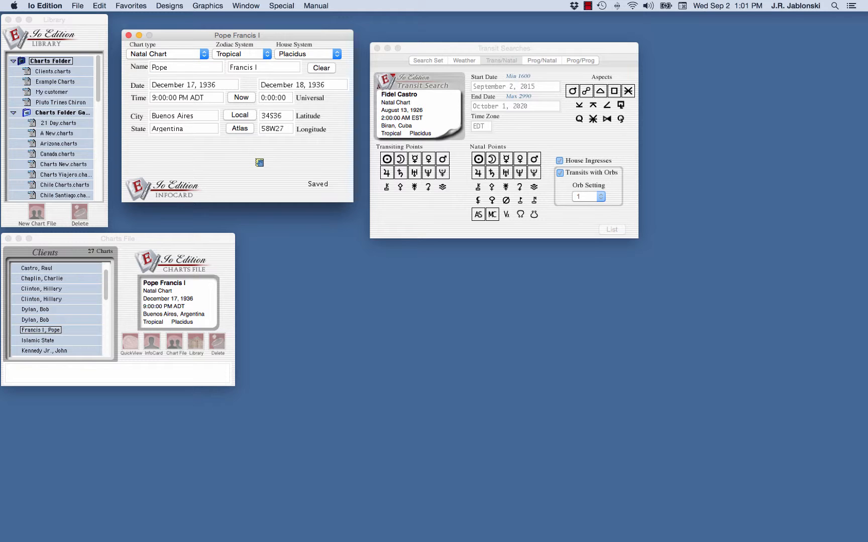
drag(259, 162, 421, 112)
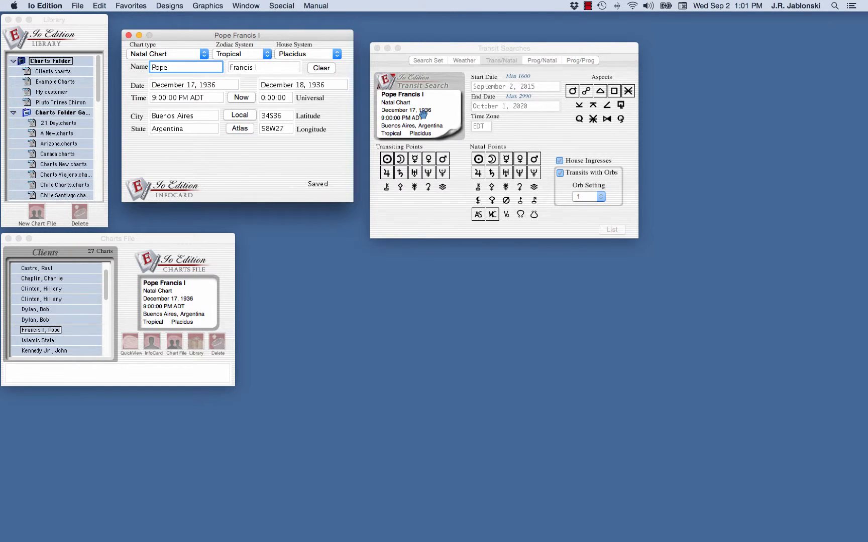
click(128, 36)
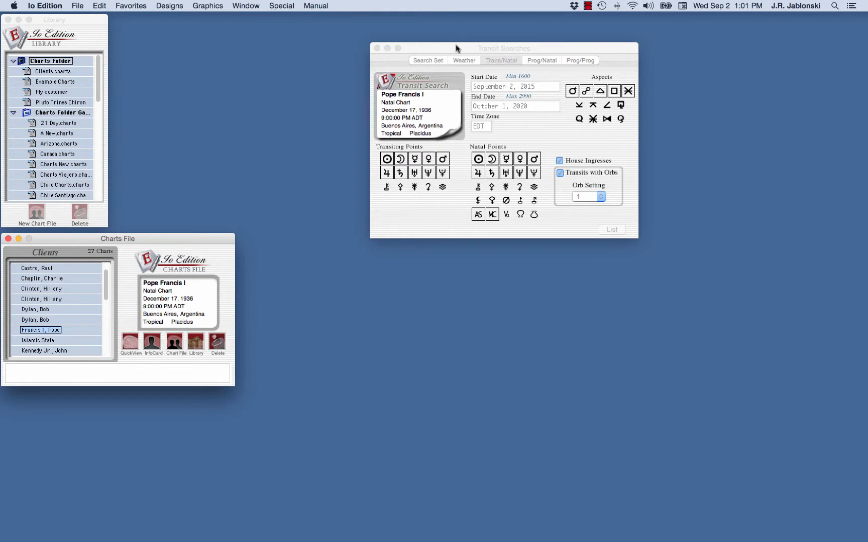
- Move Transit Searches to the upper left and browse the Search Set, Trans/Natal, Prog/Natal and Prog/Prog tabs, ending on Weather
drag(467, 49, 244, 26)
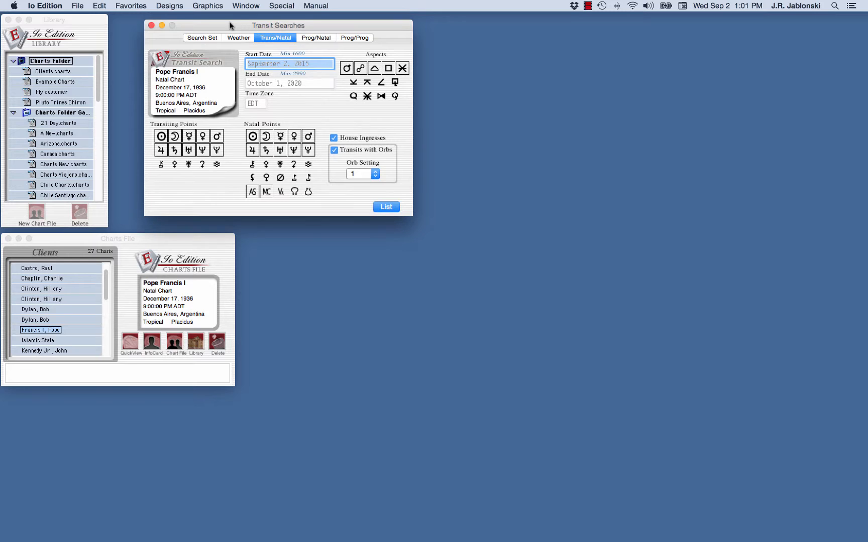
click(203, 40)
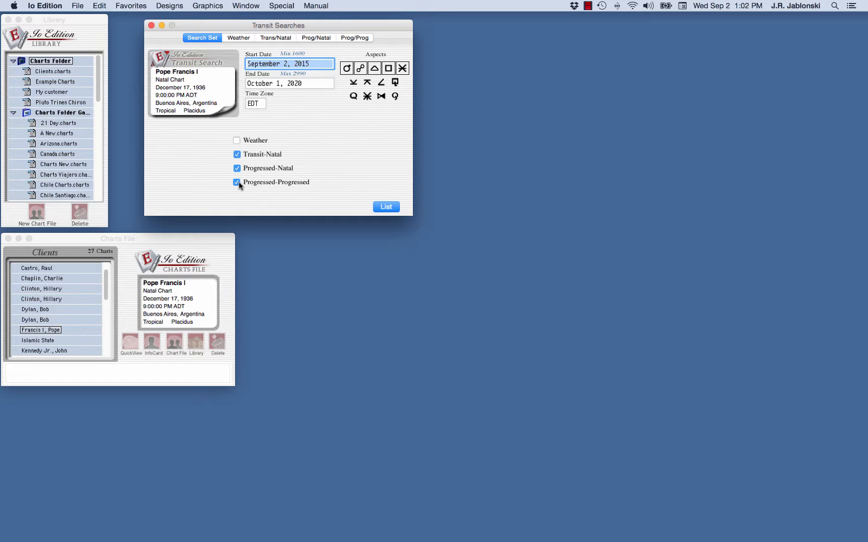
click(239, 40)
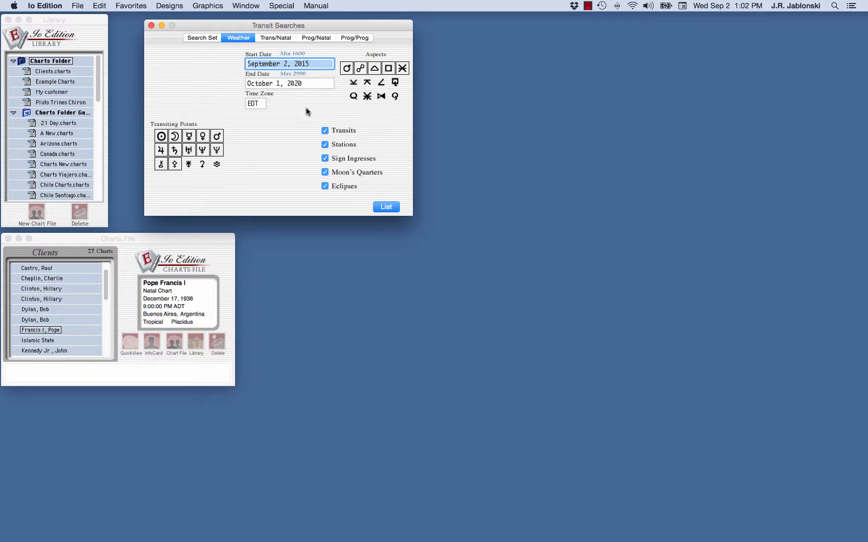
click(265, 39)
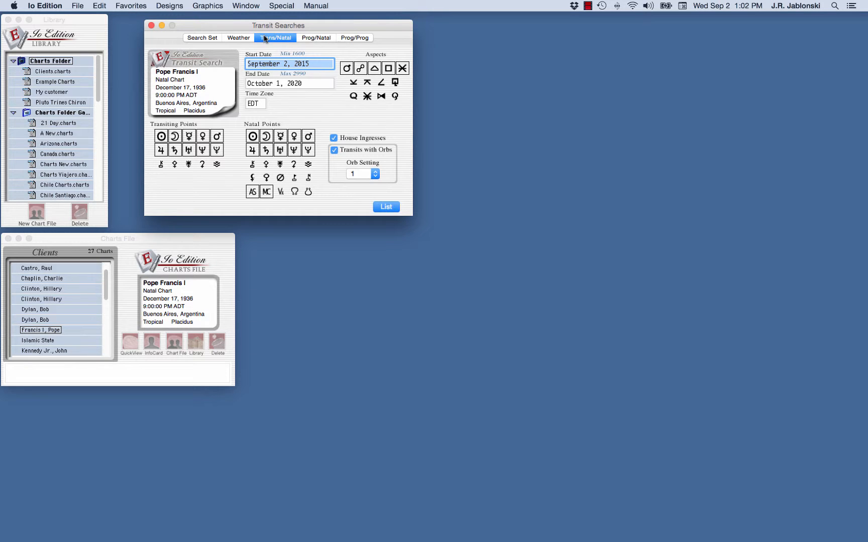
click(322, 39)
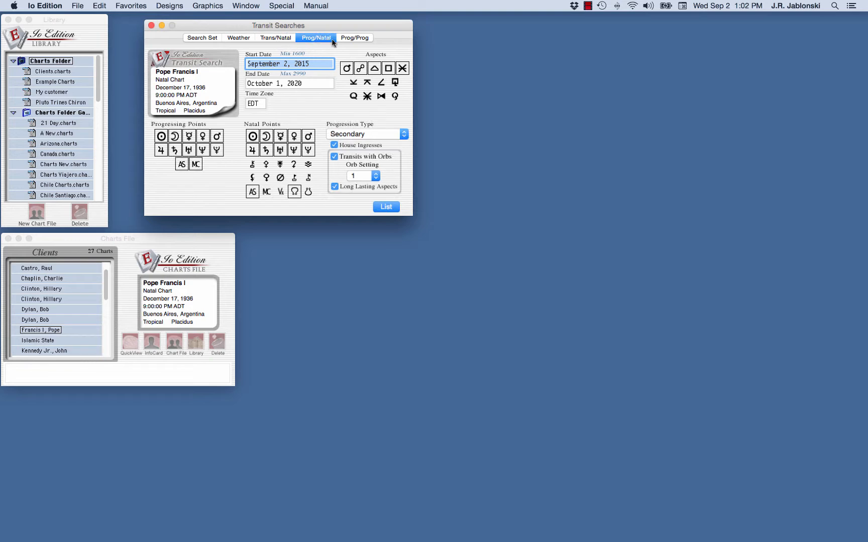
click(356, 38)
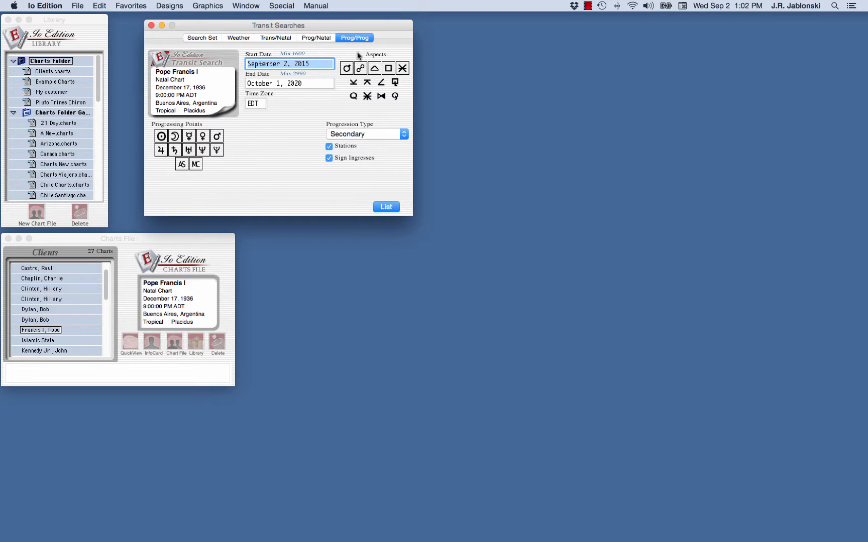
click(239, 39)
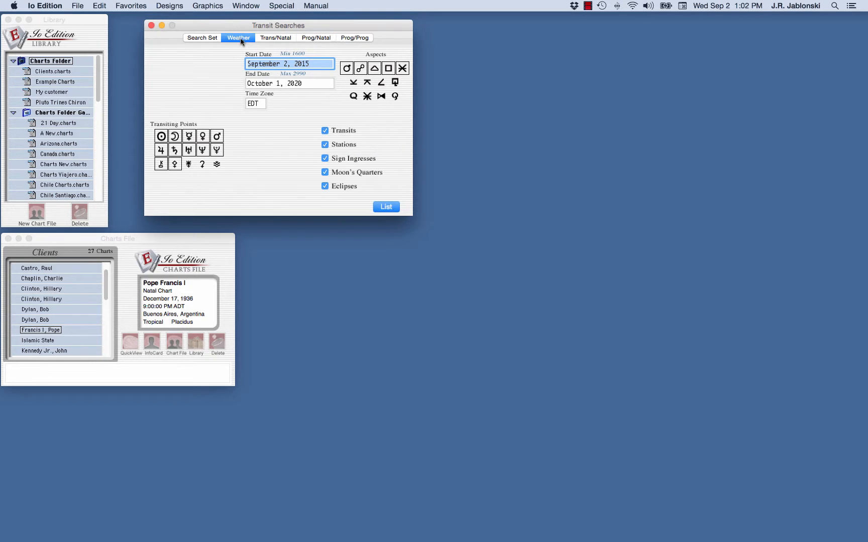
click(316, 61)
- Enter September 2, 2015 as the start date and October 1, 2016 as the end date
drag(316, 61, 181, 44)
text(09 02)
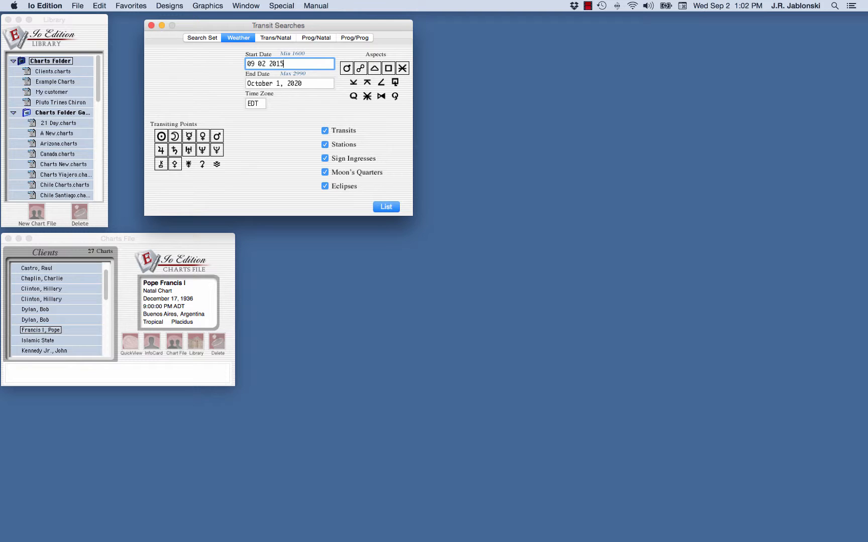
key(Tab)
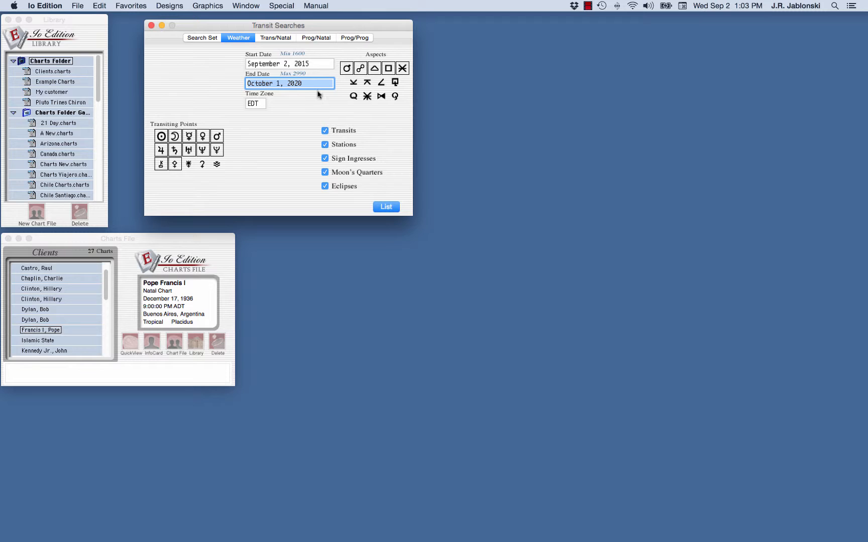
drag(303, 85, 294, 85)
text(2)
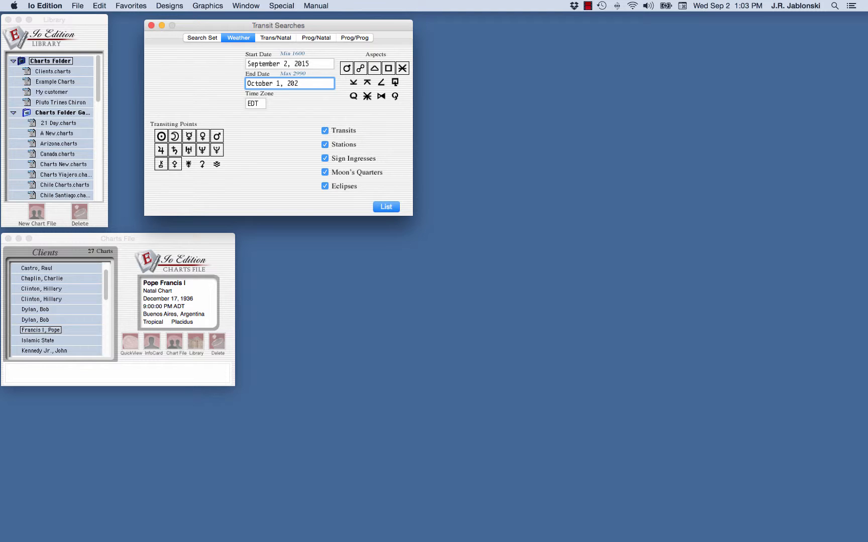
key(BackSpace)
key(BackSpace)
- Keep conjunction, opposition, trine and quincunx selected and add the semi-sextile aspect
click(347, 68)
click(361, 69)
click(373, 69)
click(346, 70)
click(361, 69)
click(375, 69)
click(404, 73)
click(404, 74)
click(357, 82)
- Include Chiron and Jupiter as transiting points, leaving Ceres excluded
click(161, 166)
click(174, 166)
click(165, 151)
click(164, 151)
click(162, 165)
- Keep Stations, Sign Ingresses, Moon's Quarters and Eclipses included, then list the transits
click(325, 186)
click(325, 172)
click(325, 159)
click(325, 145)
click(325, 145)
click(325, 158)
click(325, 173)
click(325, 186)
click(386, 207)
- Move the Transits Report to the right, scroll through its pages, and open File > Print
drag(224, 51, 626, 67)
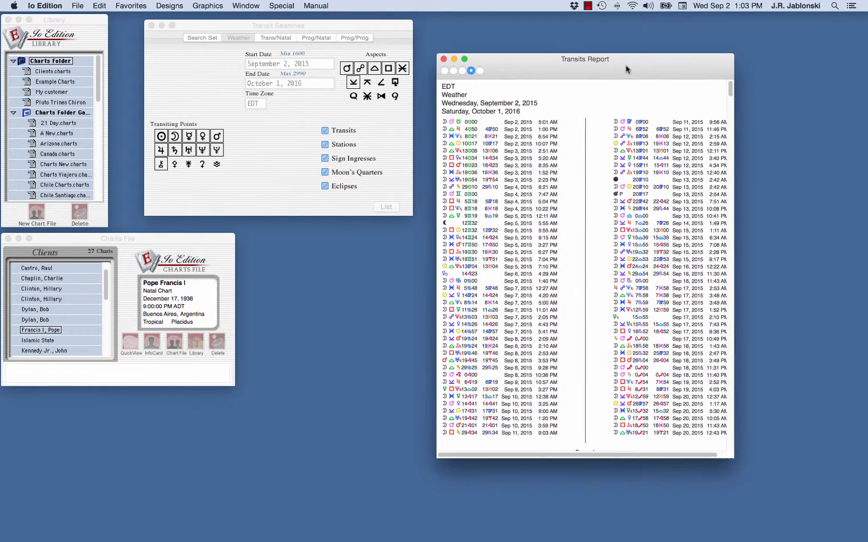
scroll(633, 387, down, 10)
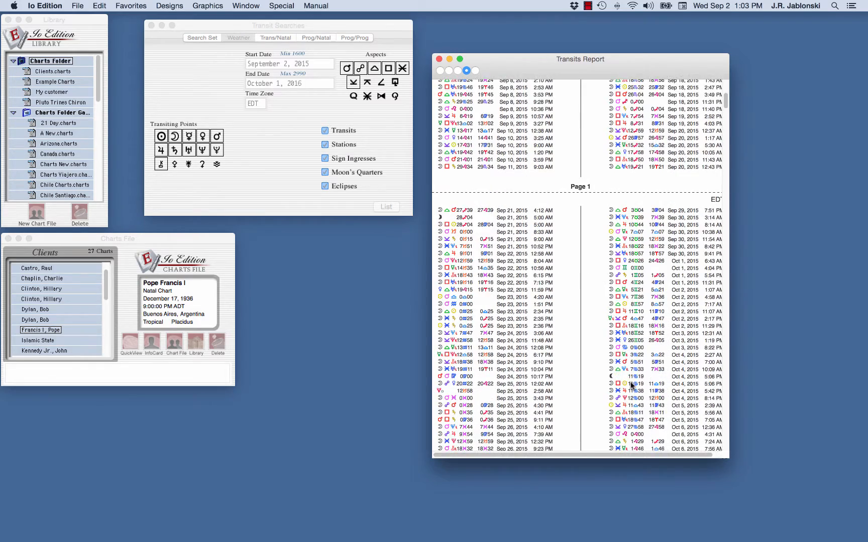
scroll(631, 386, down, 6)
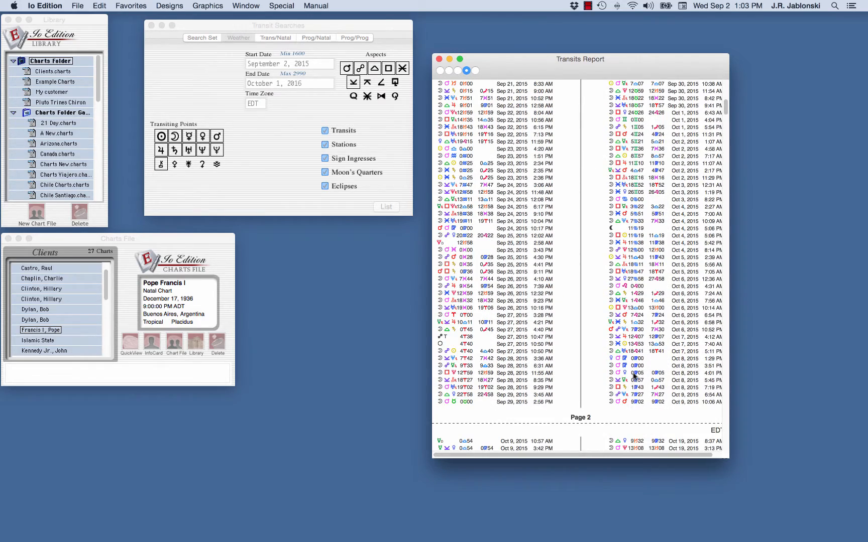
scroll(634, 382, up, 4)
scroll(634, 377, up, 10)
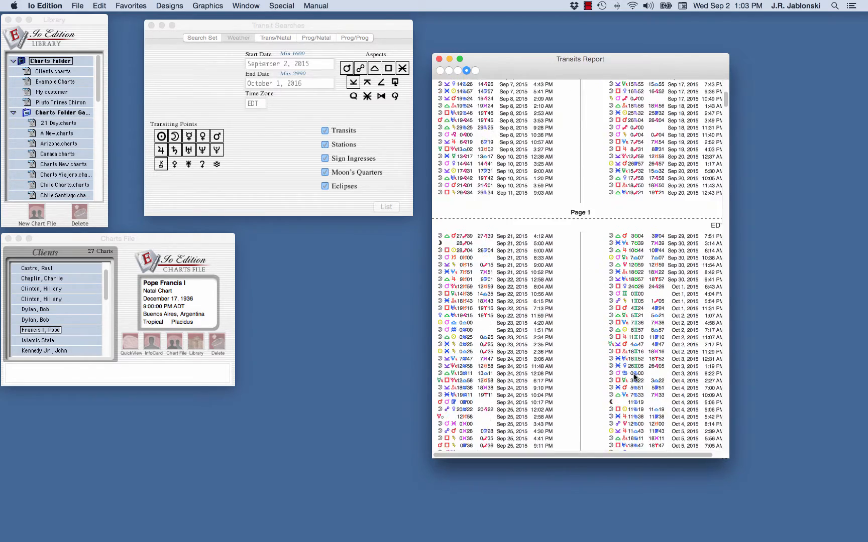
scroll(635, 382, up, 8)
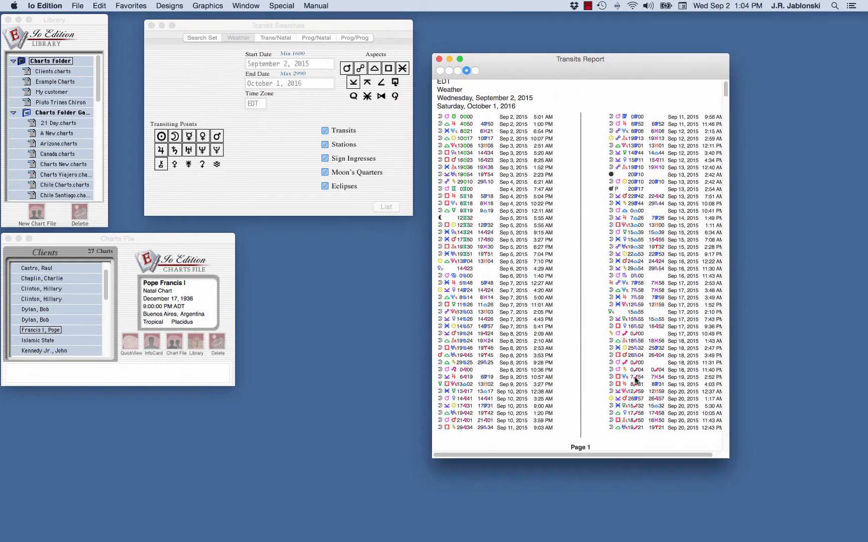
scroll(637, 374, up, 1)
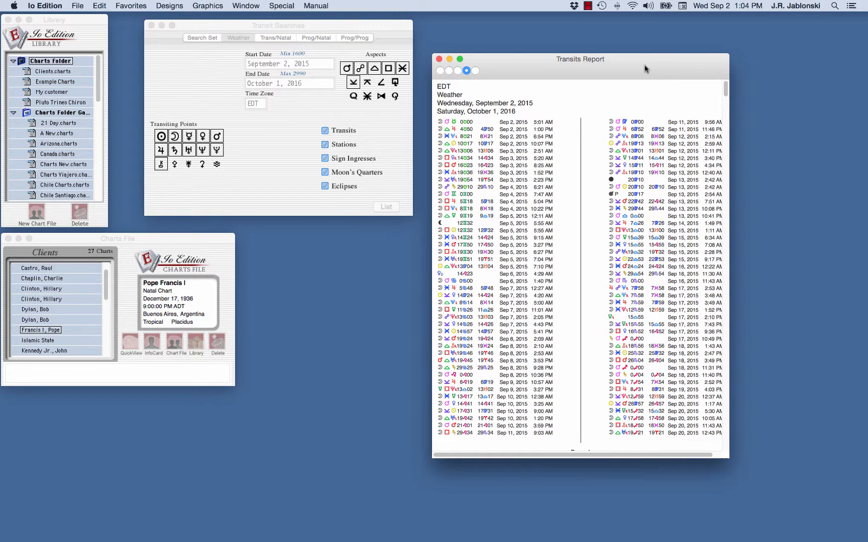
click(77, 6)
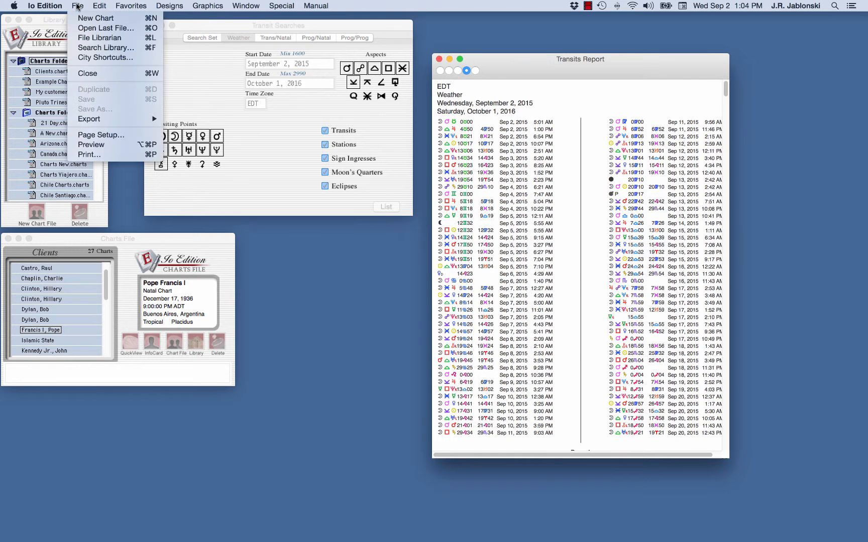
click(93, 155)
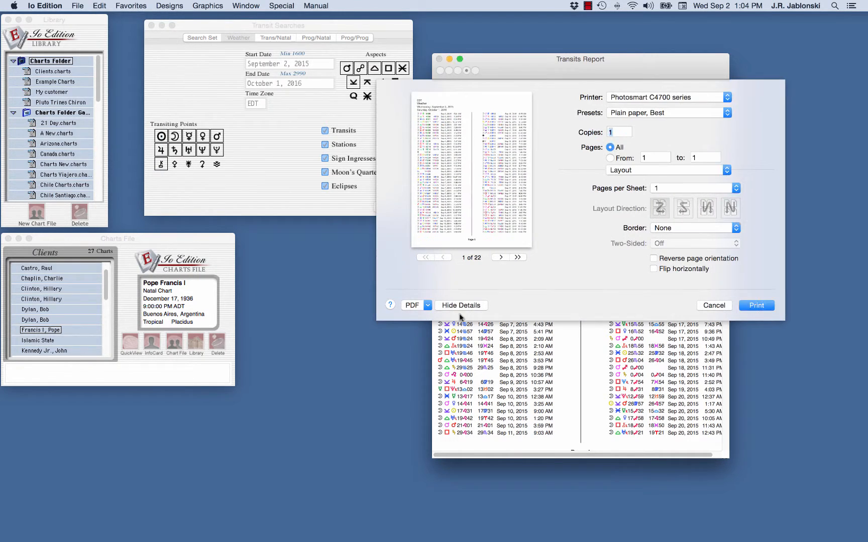
- Use PDF > Save as PDF to save the report as 'A New Transit Report' on the Desktop
click(428, 306)
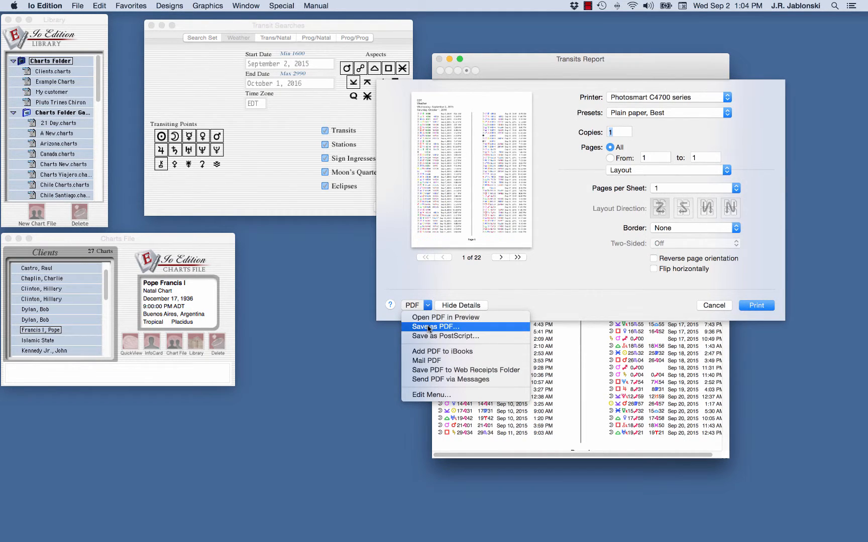
click(428, 327)
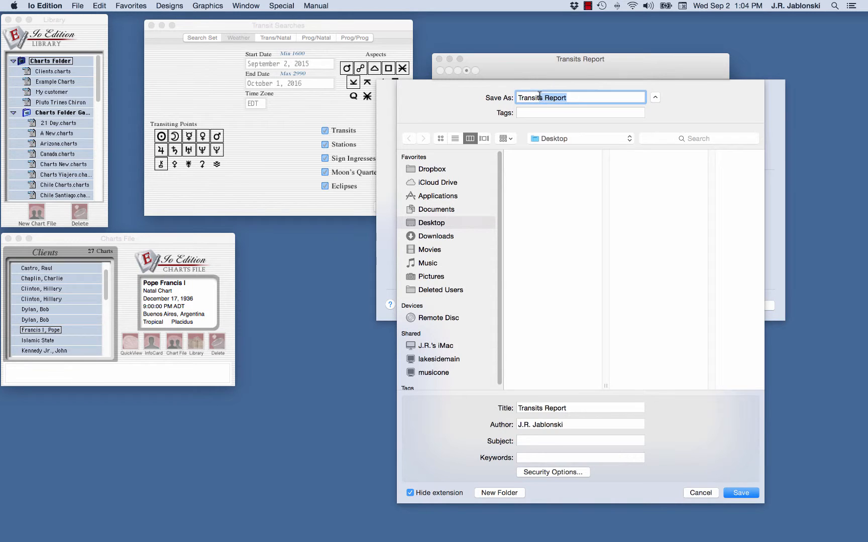
text(A New)
click(742, 493)
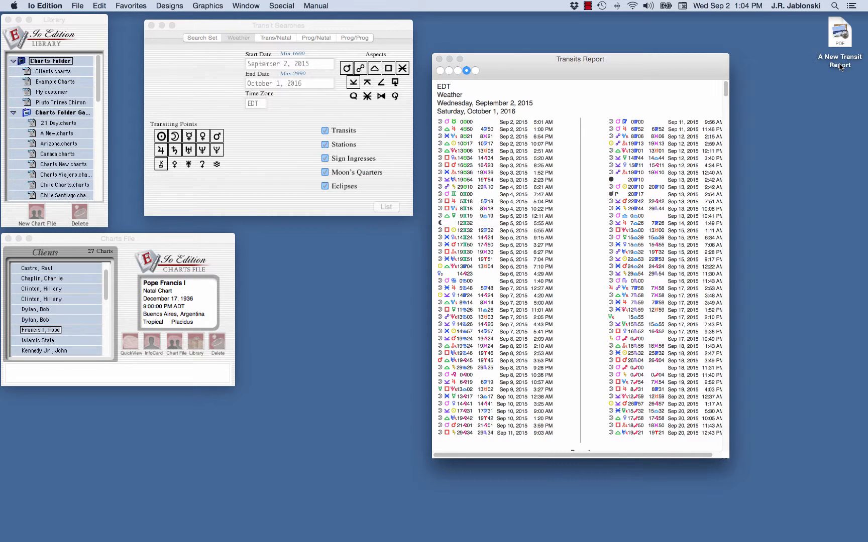
click(840, 40)
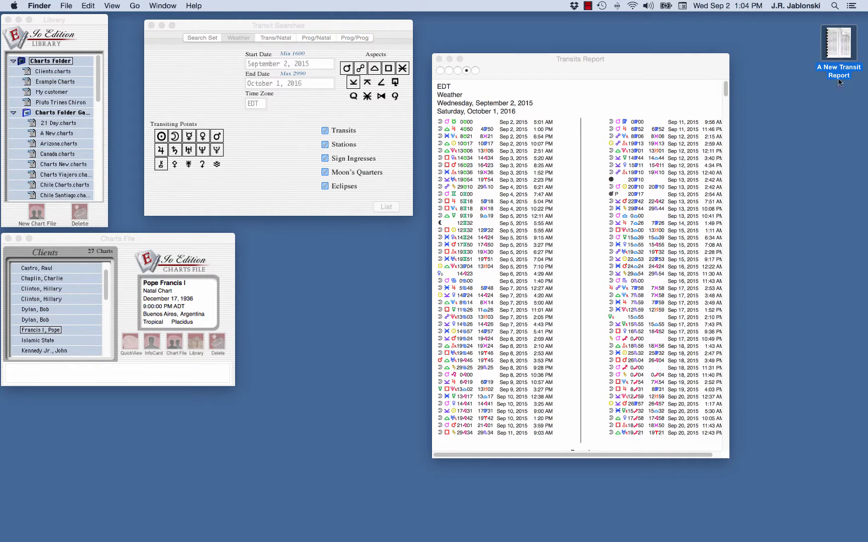
- Bring the Transits Report forward and use Print > PDF > Mail PDF to attach it to a message
click(514, 73)
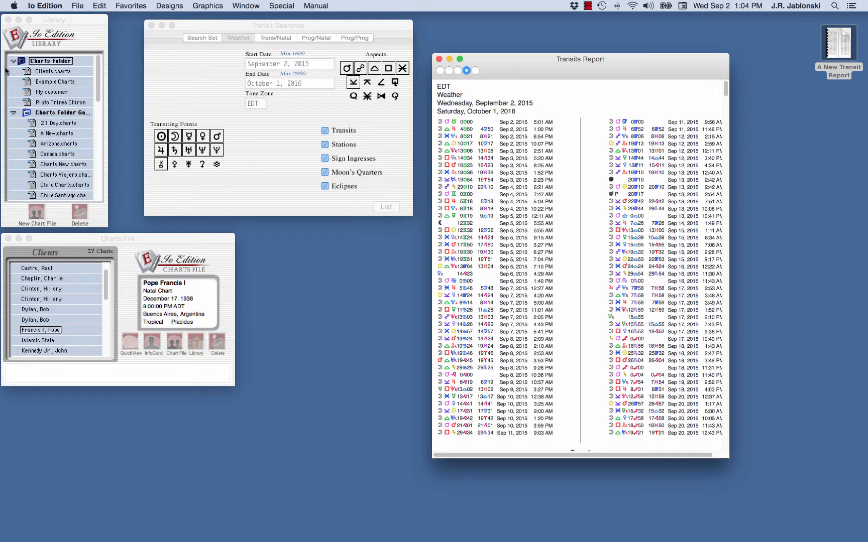
click(78, 6)
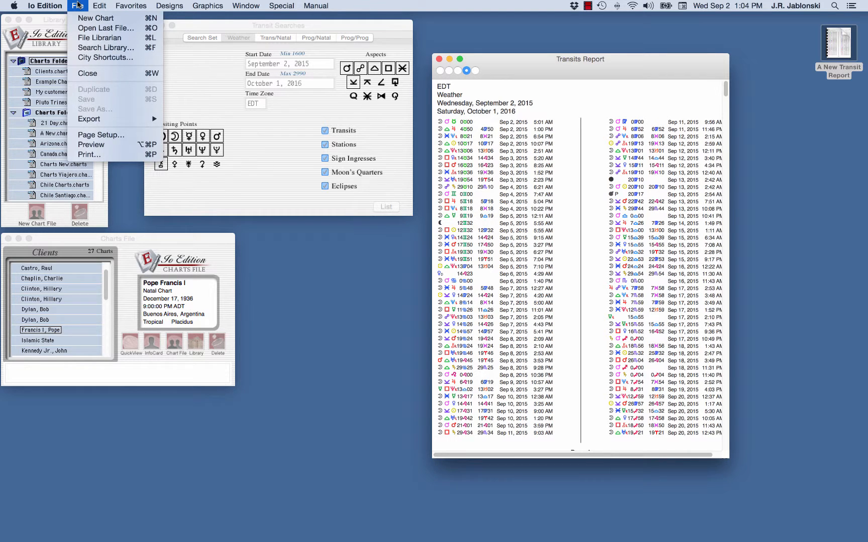
click(91, 155)
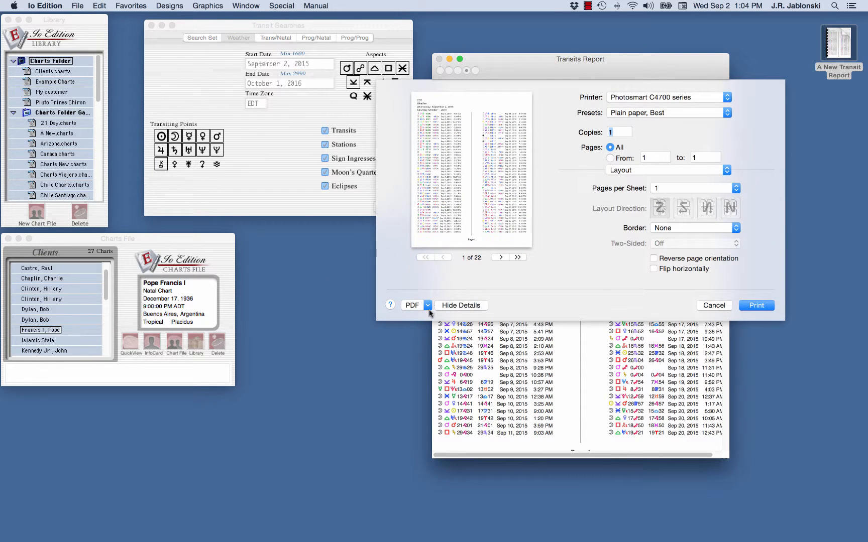
click(428, 305)
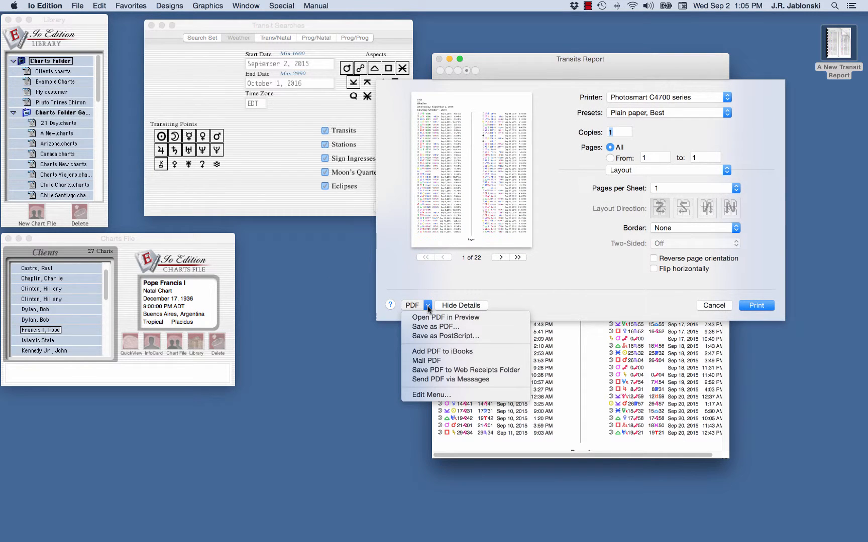
click(434, 362)
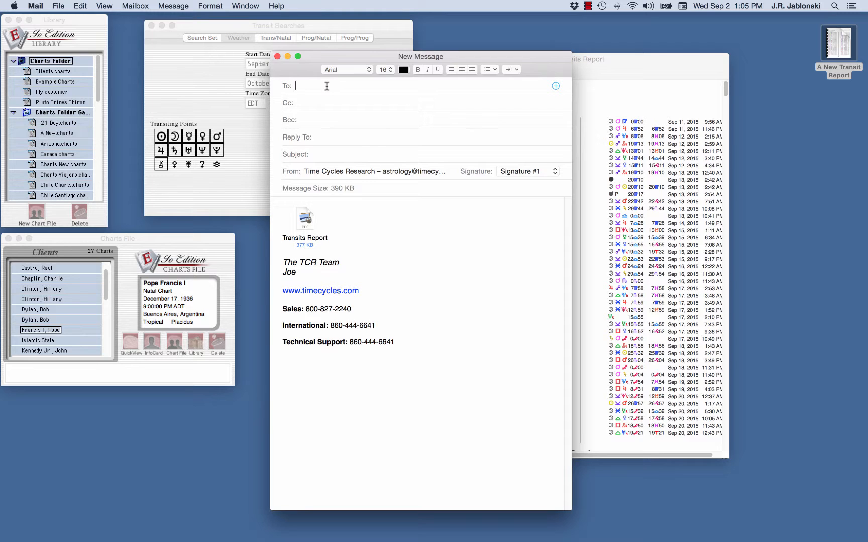
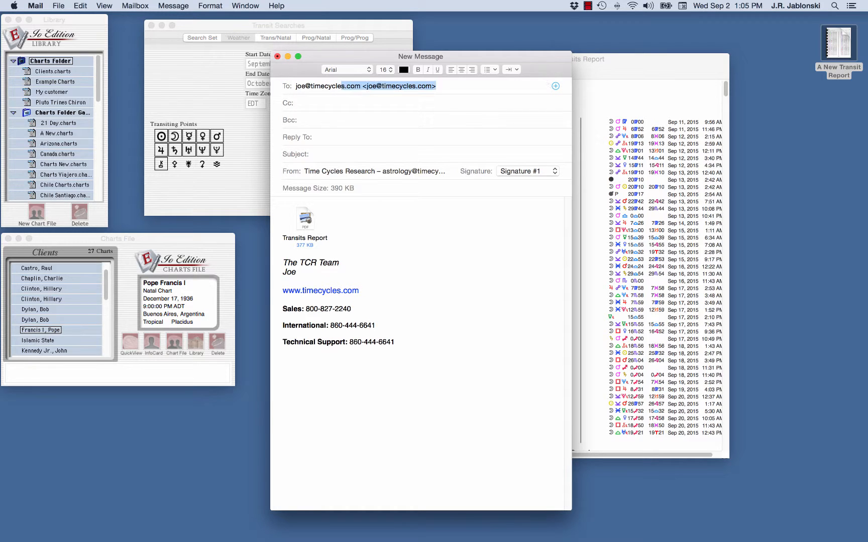
- Address the email to the recipient, give it the subject 'Transit Report', and send it
key(Tab)
key(Tab)
key(Tab)
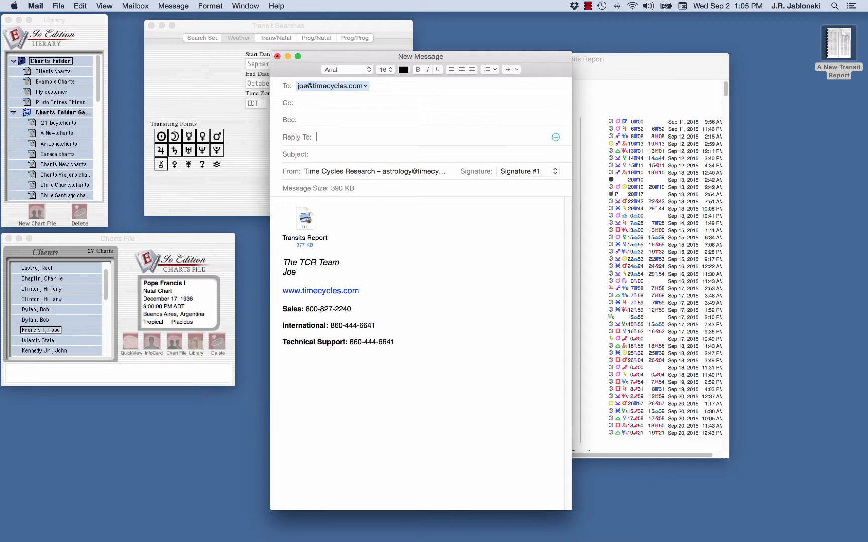
text(Transit Report)
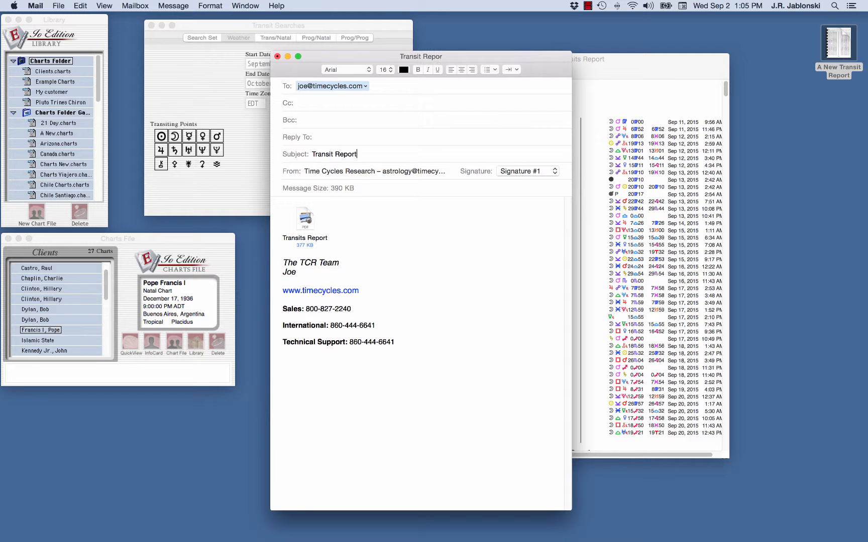
click(174, 5)
click(173, 17)
- Return to the Transits Report in Io Edition and open it as a PDF in Preview
mouse_move(581, 541)
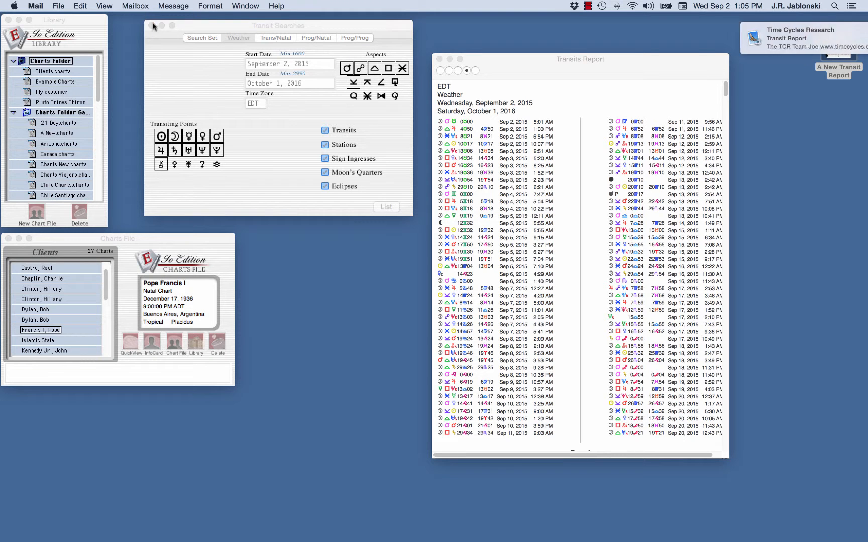
drag(535, 63, 520, 66)
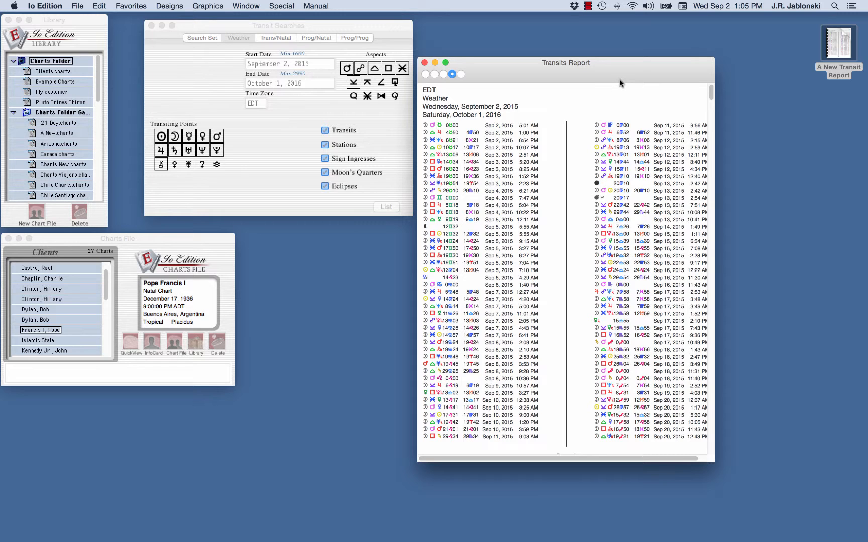
click(79, 7)
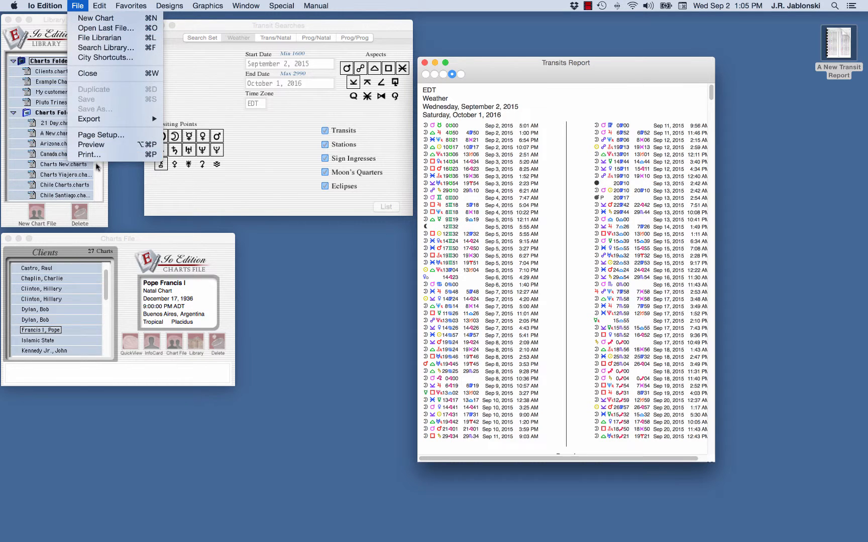
click(100, 146)
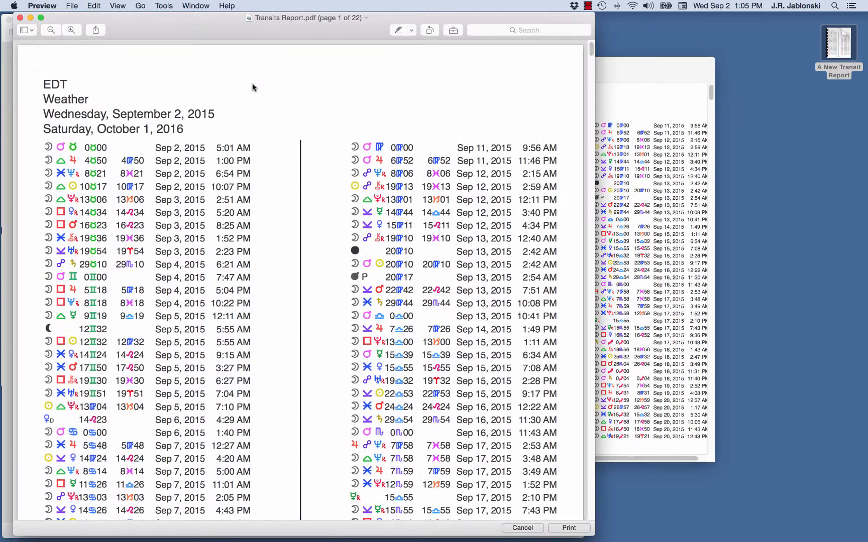
- Zoom the PDF page, check the Export format options but cancel the export, then quit Preview
click(72, 30)
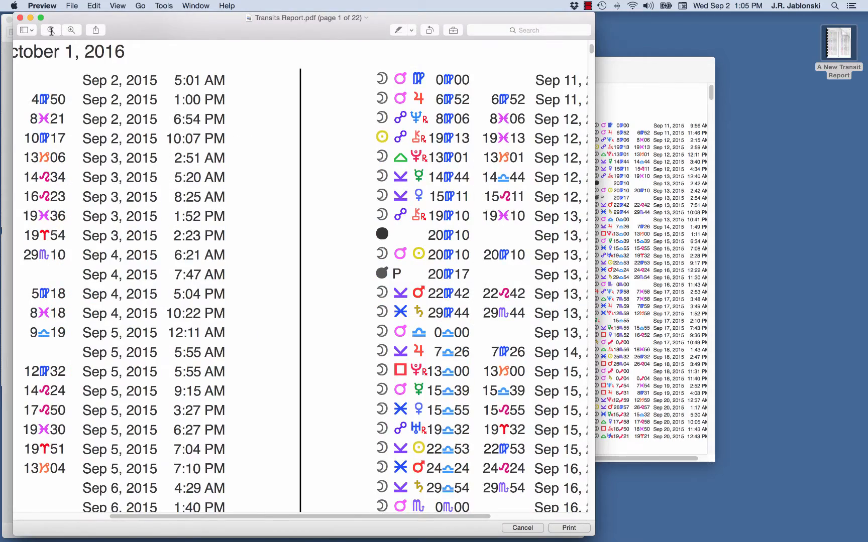
click(51, 30)
click(51, 30)
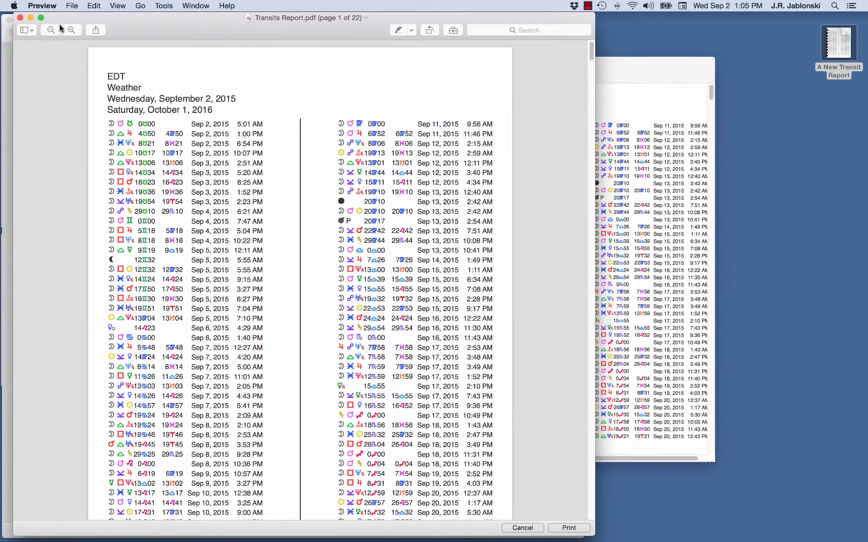
click(72, 6)
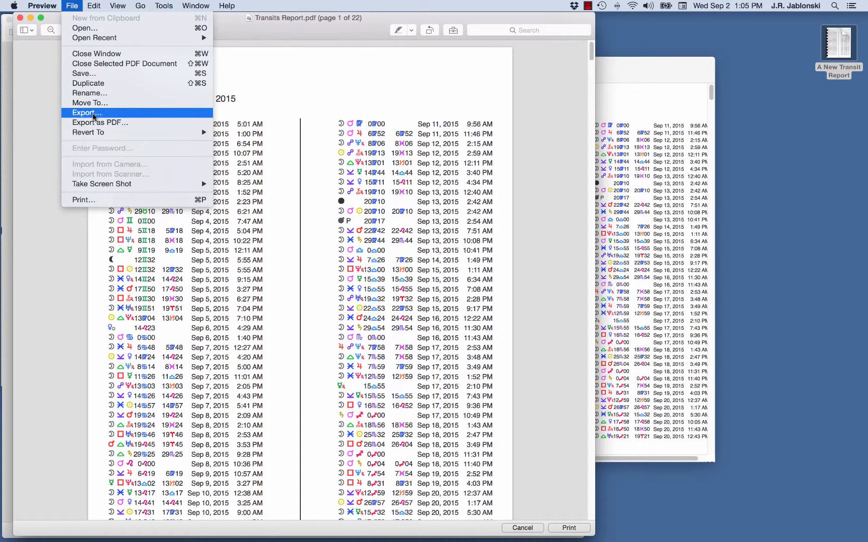
click(93, 114)
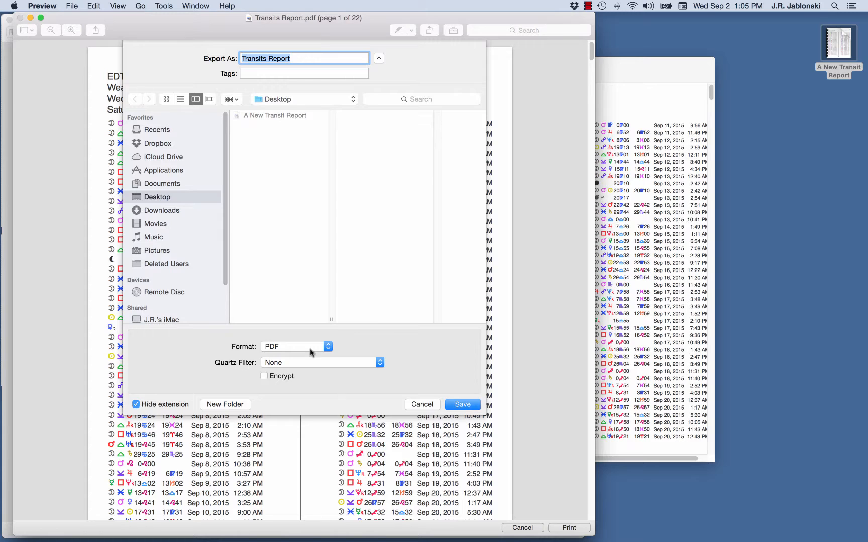
click(329, 346)
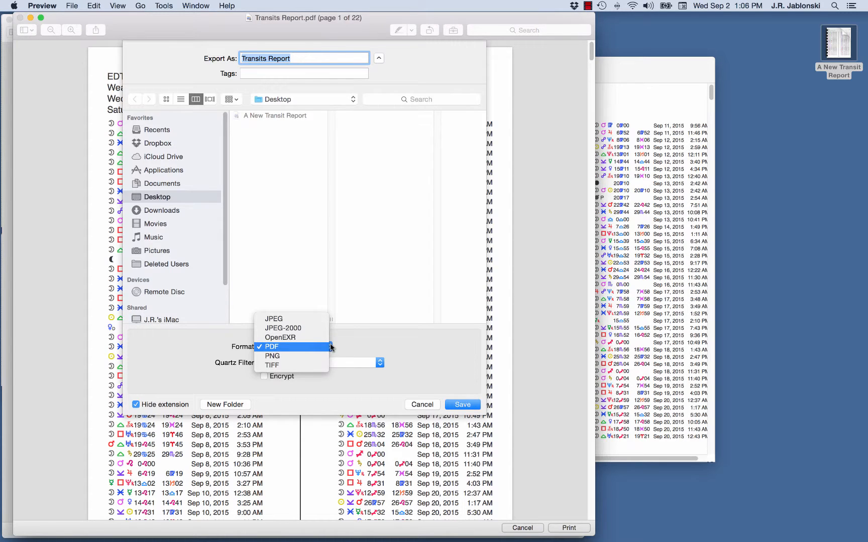
click(390, 341)
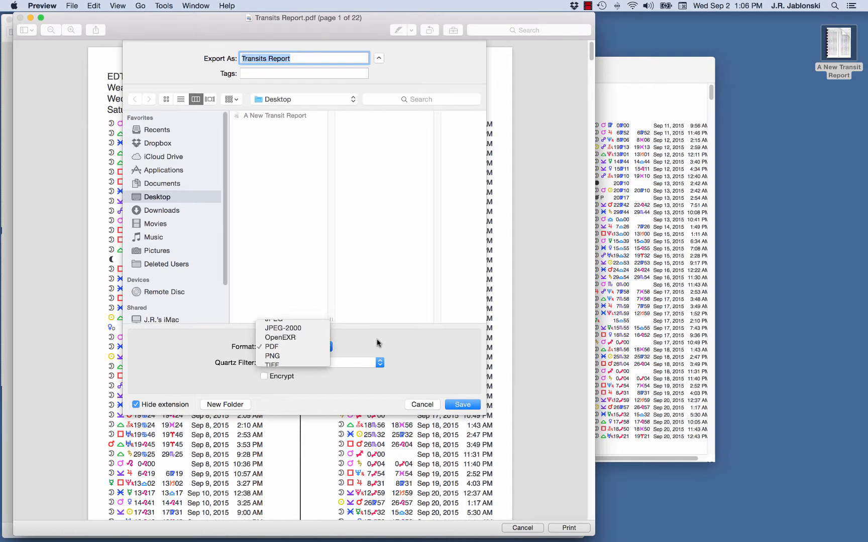
click(420, 407)
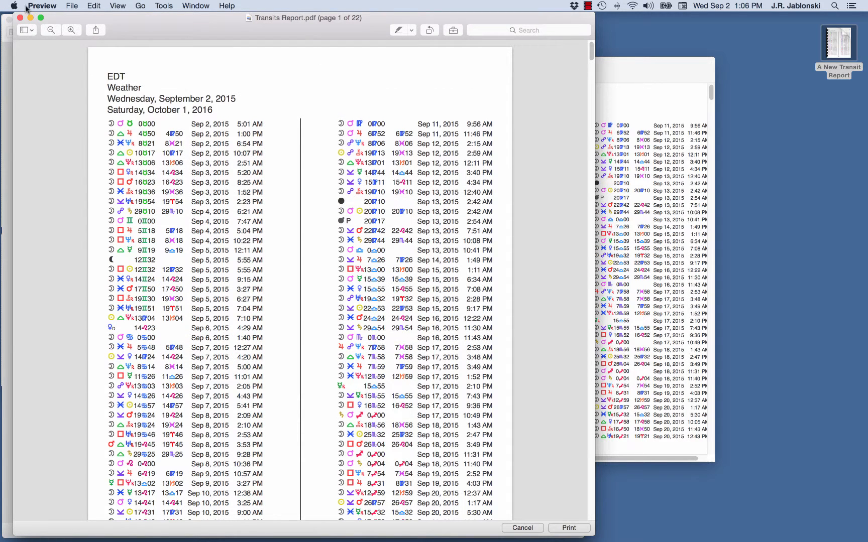
click(35, 6)
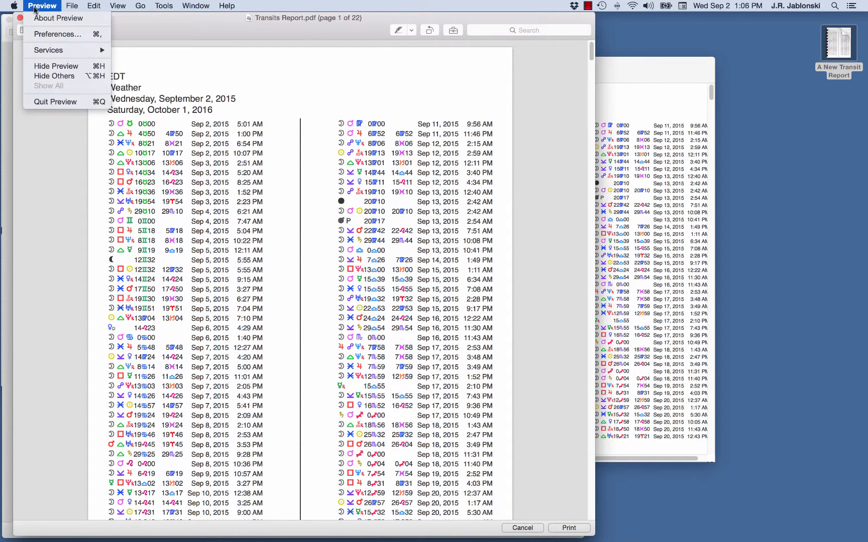
click(46, 102)
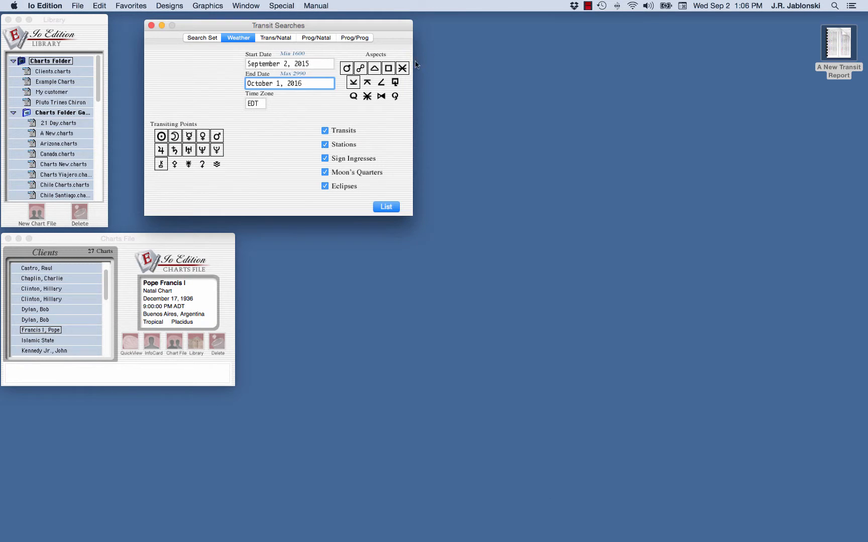
- Close the weather report and load the client's chart into the Trans/Natal search
click(424, 62)
click(276, 40)
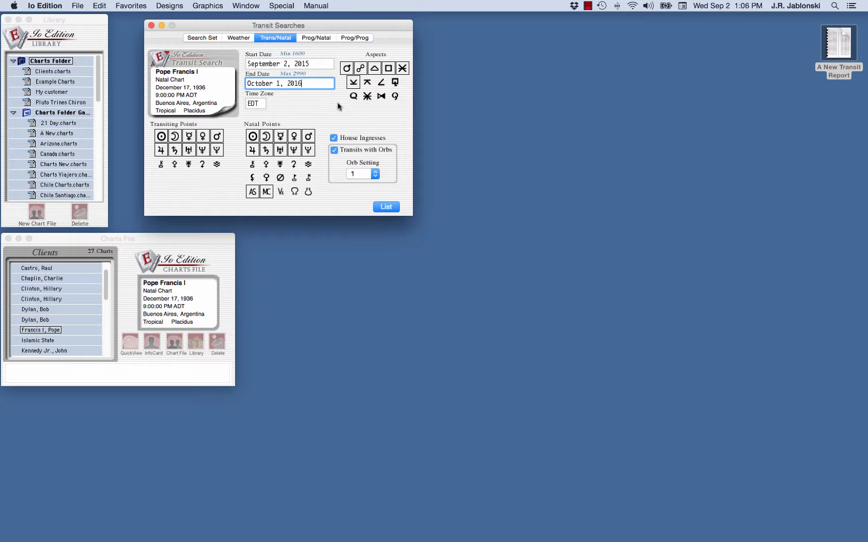
click(41, 310)
drag(41, 310, 191, 94)
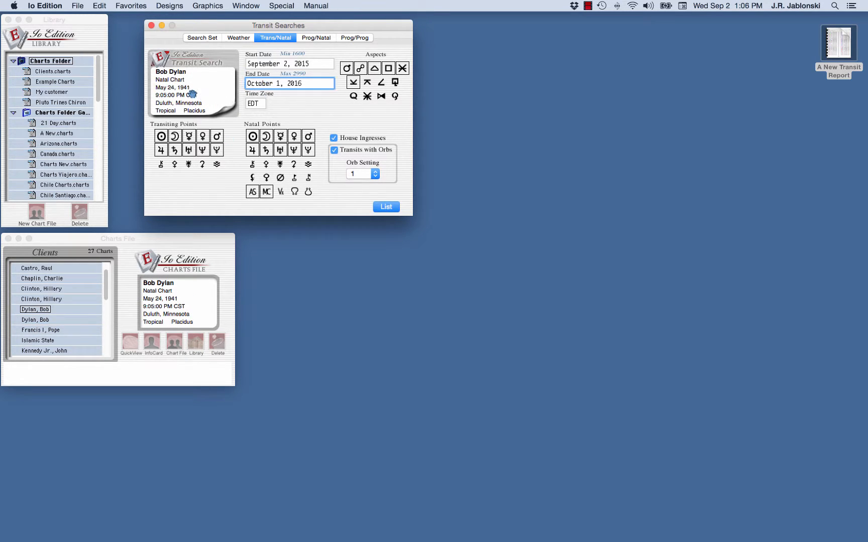
click(313, 65)
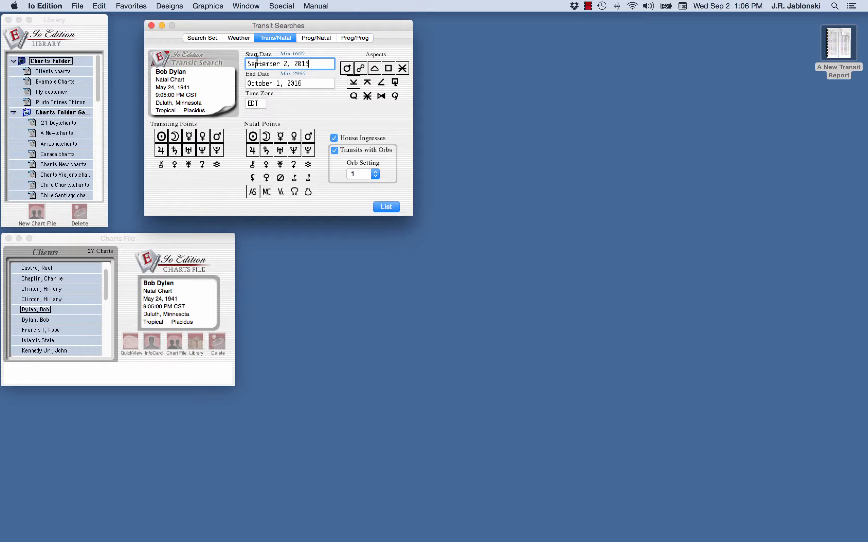
- Set the time zone to PDT, adjust the included aspects, and add Chiron
click(259, 104)
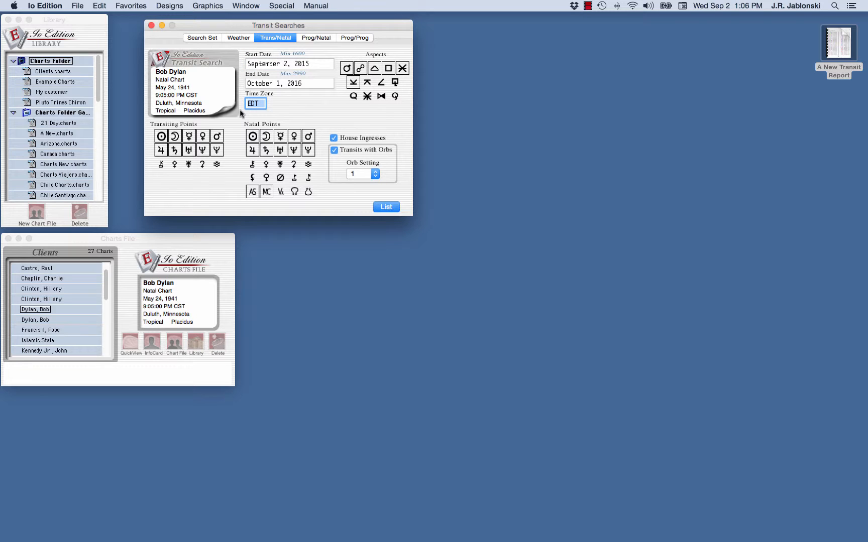
text(P)
click(367, 83)
click(366, 83)
click(356, 84)
click(160, 165)
- Keep transits with a 1° orb, generate the Trans/Natal report, review it, then close it
click(334, 151)
click(334, 152)
click(376, 175)
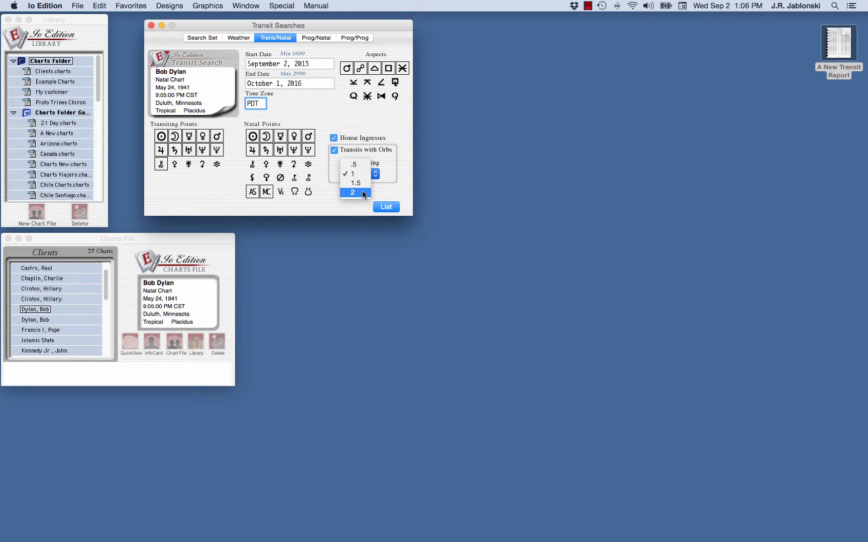
click(360, 174)
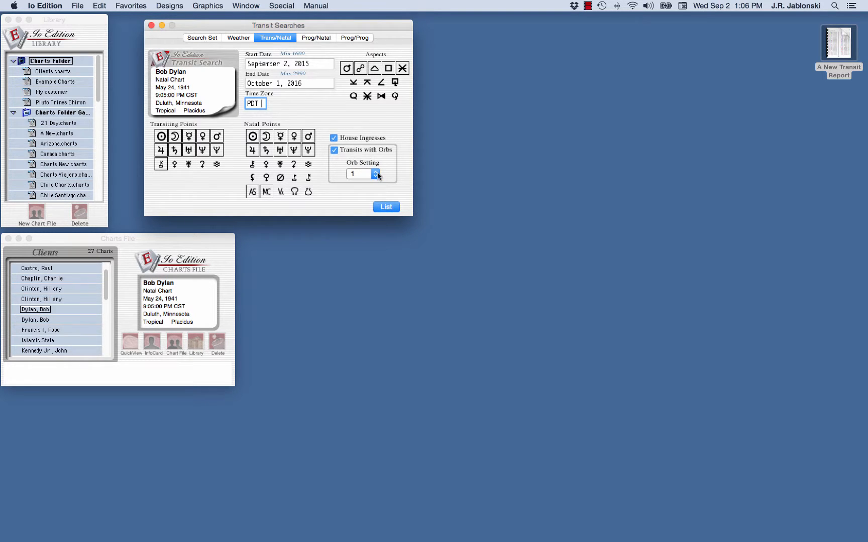
click(393, 208)
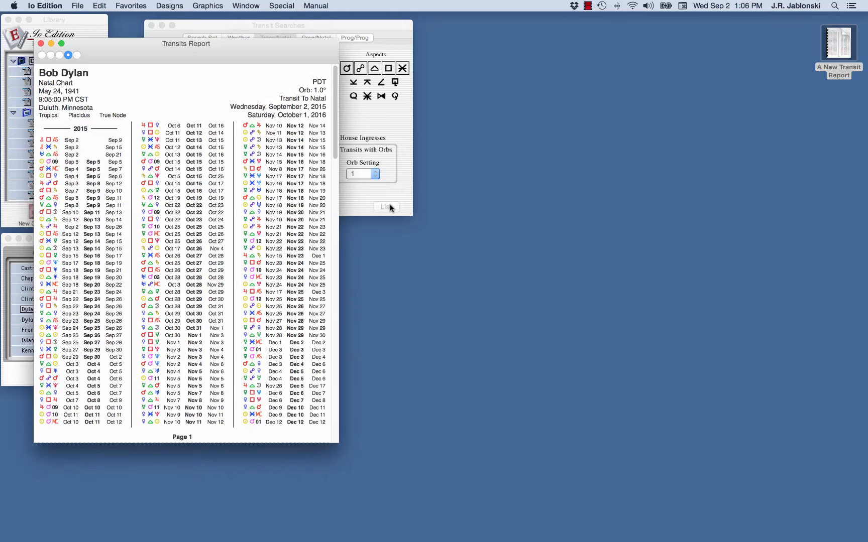
drag(119, 50, 477, 82)
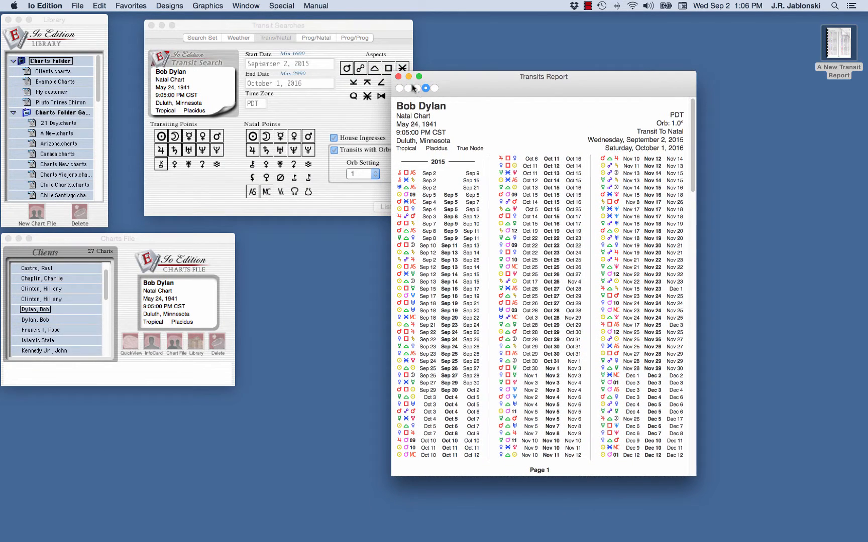
click(399, 76)
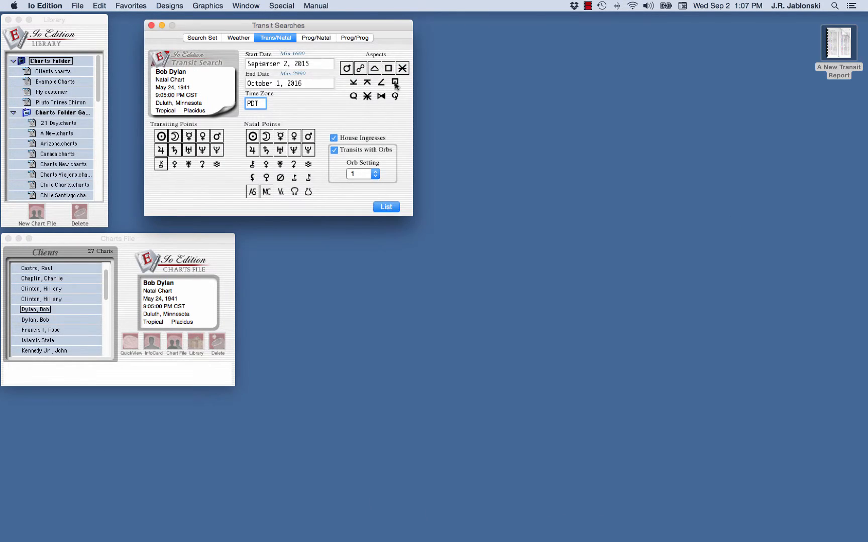
- In the Prog/Natal search, change the end date year to 2020
click(316, 38)
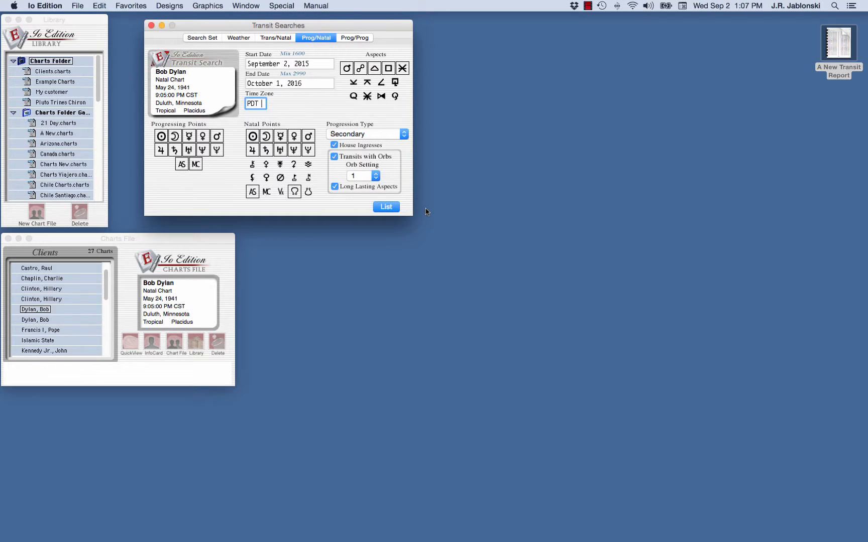
drag(305, 81, 294, 84)
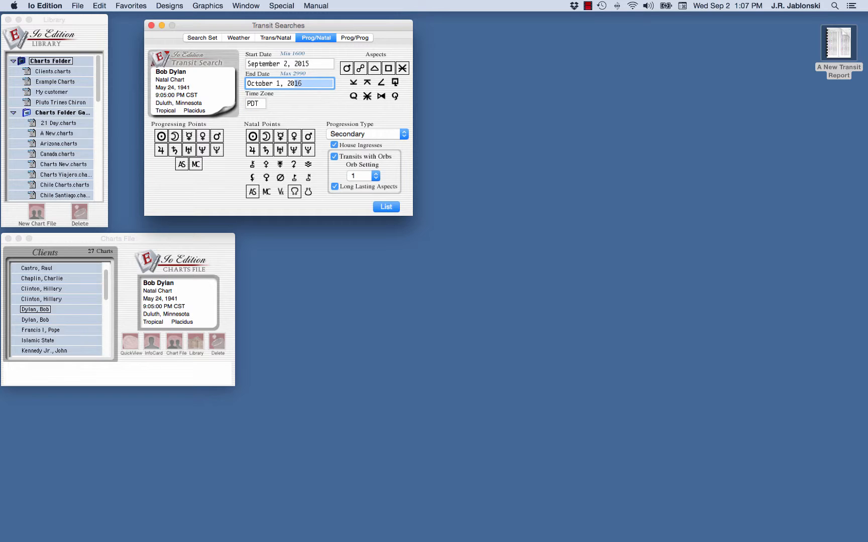
text(20)
key(Tab)
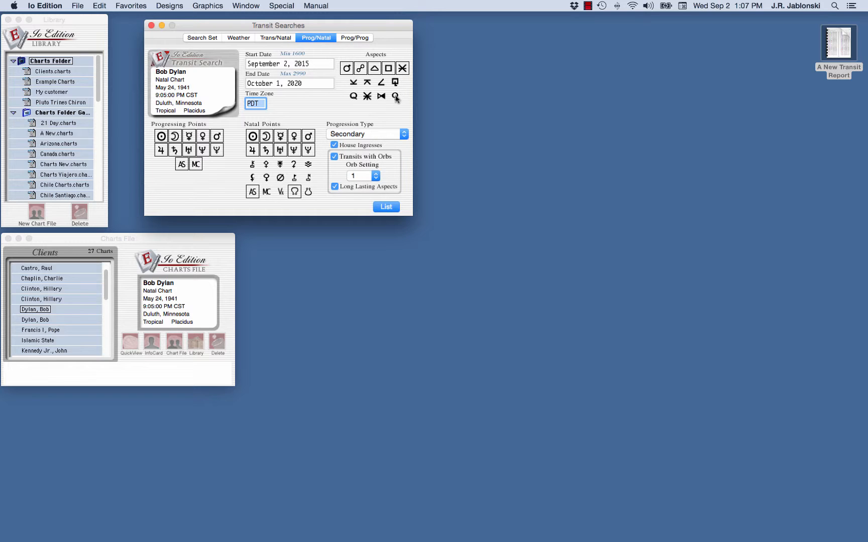
- Keep Secondary progression with a 1° orb, generate the report, and move it right
click(404, 135)
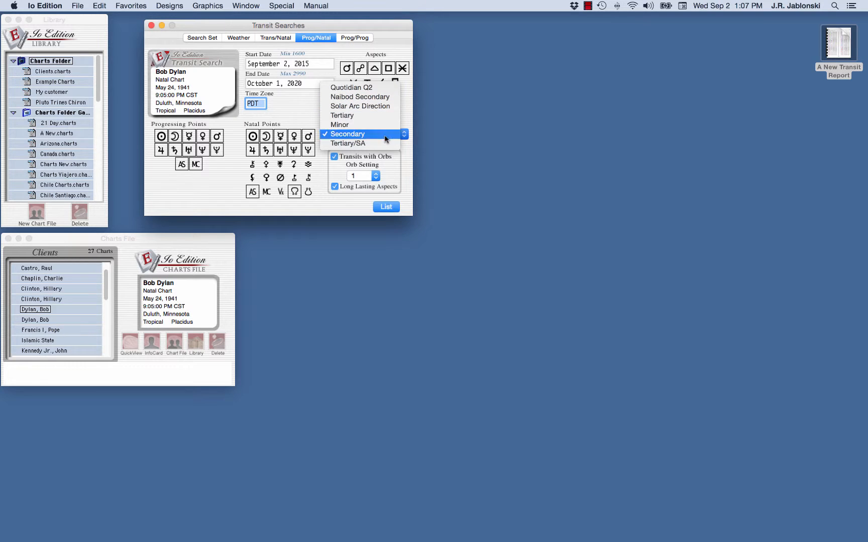
click(385, 139)
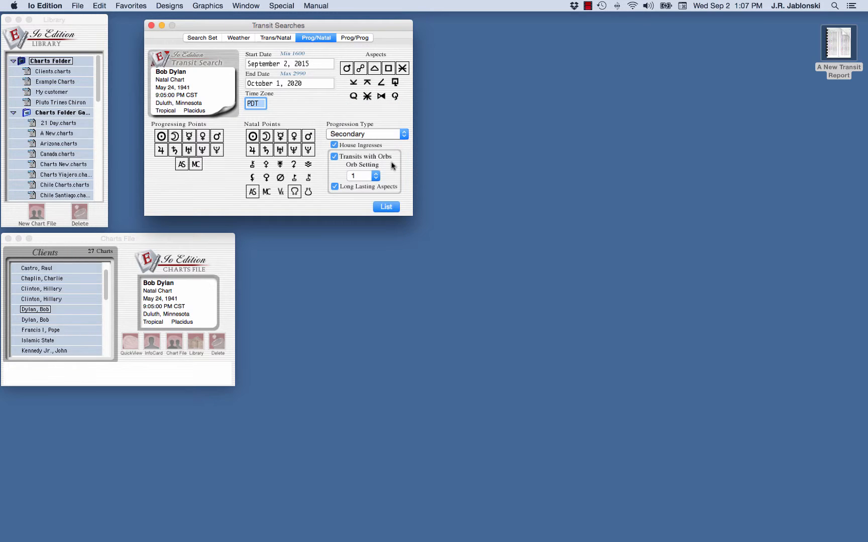
click(334, 158)
click(335, 158)
click(376, 176)
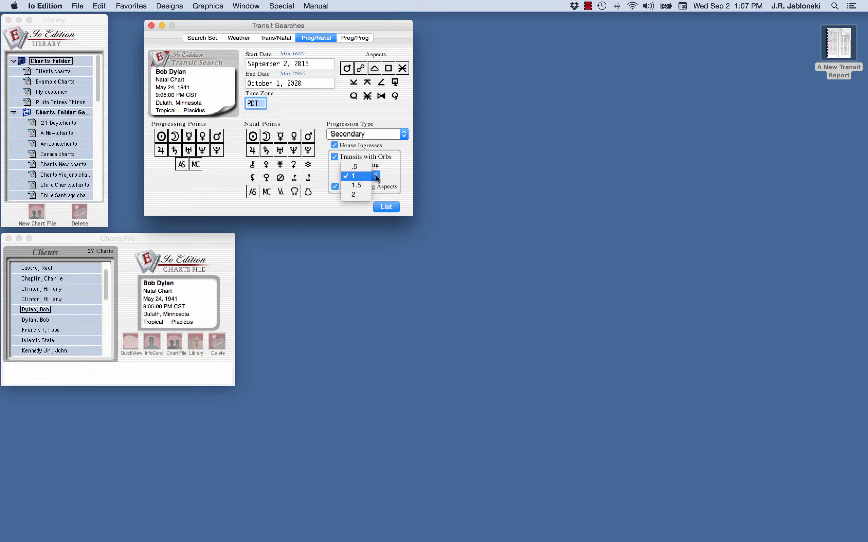
click(377, 176)
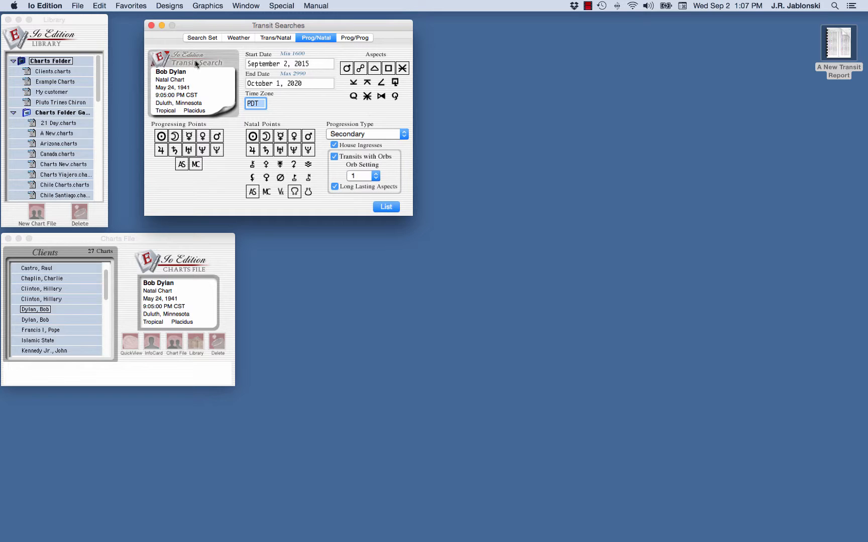
click(385, 207)
drag(140, 60, 560, 75)
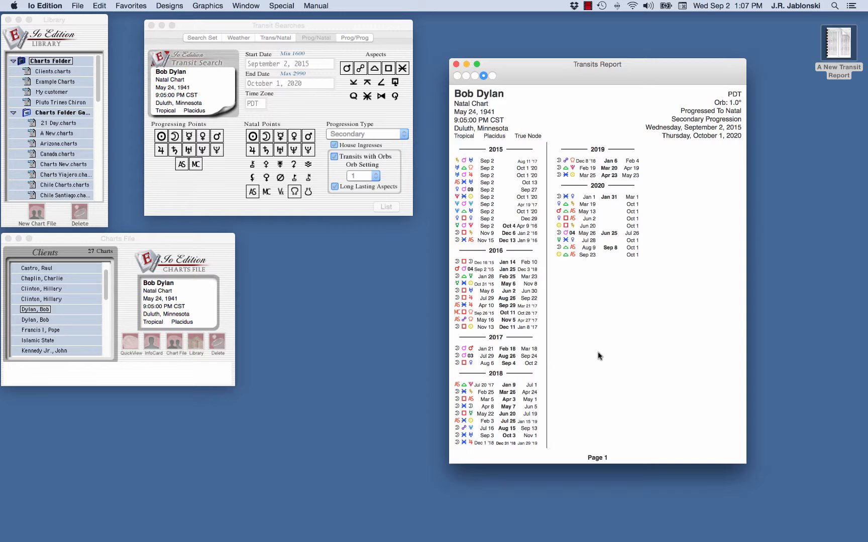
- Close the Prog/Natal report and show the Prog/Prog search settings
click(456, 64)
click(358, 39)
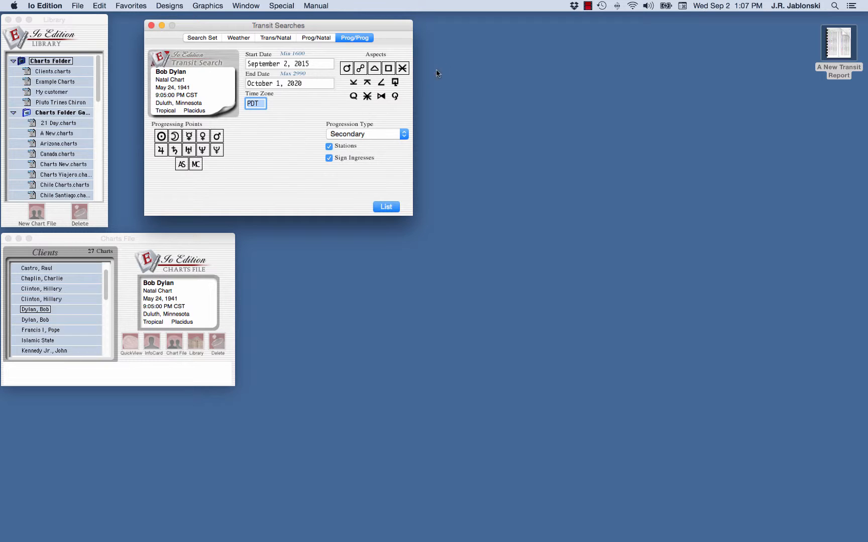
click(405, 134)
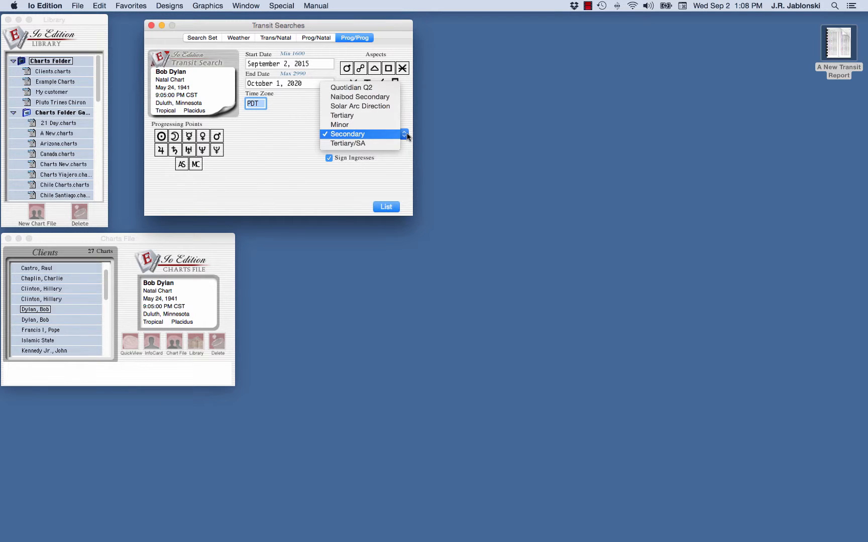
click(405, 134)
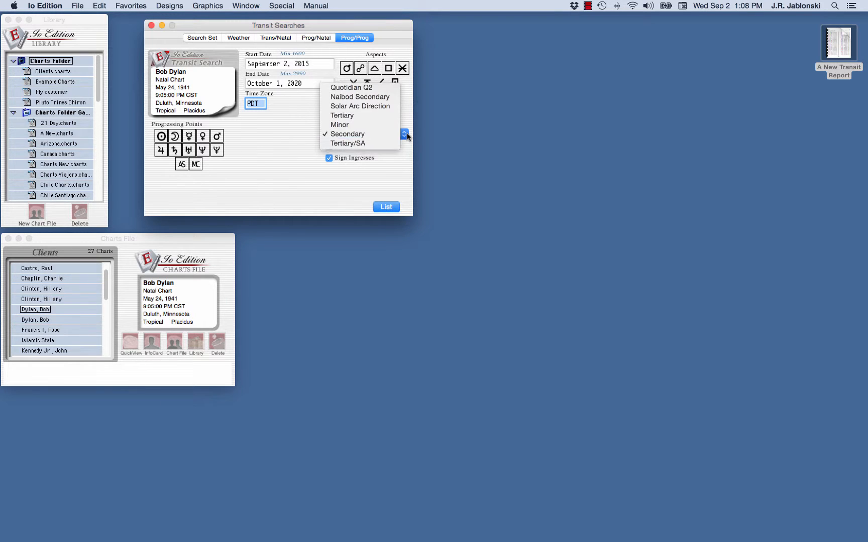
click(329, 159)
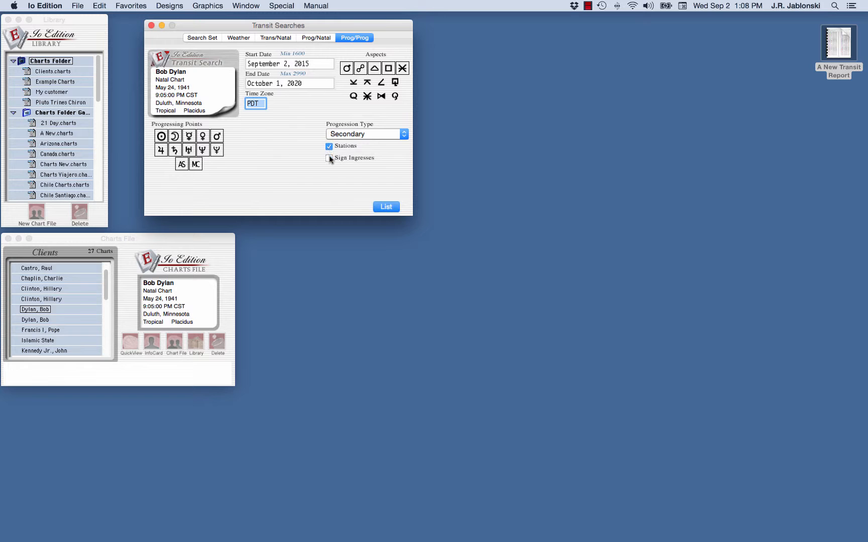
click(330, 159)
click(388, 207)
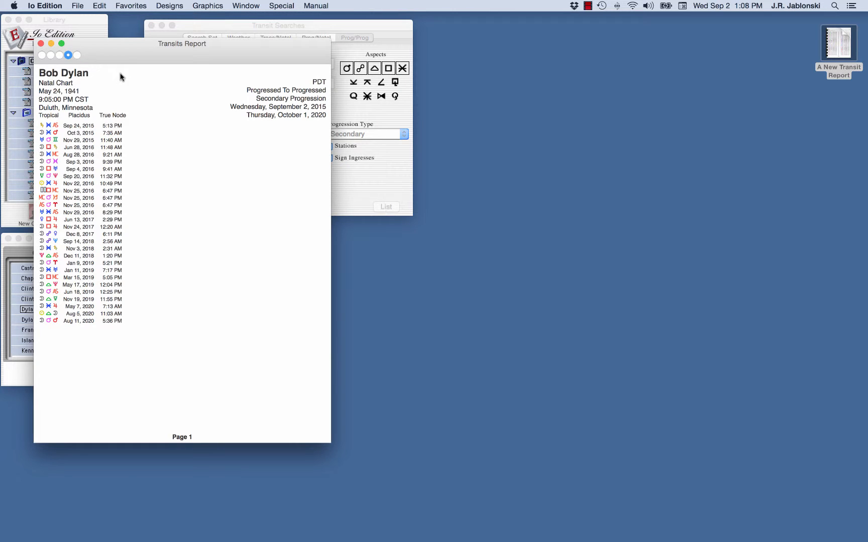
drag(128, 58, 504, 88)
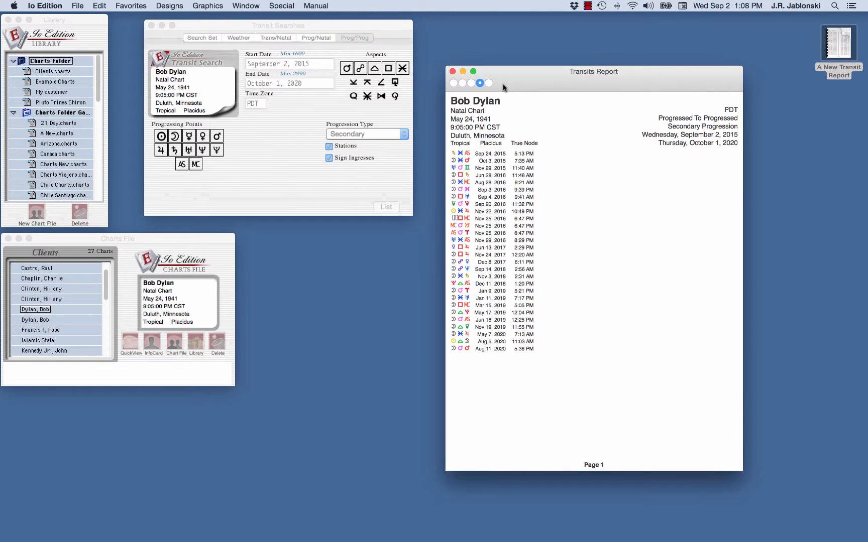
click(453, 72)
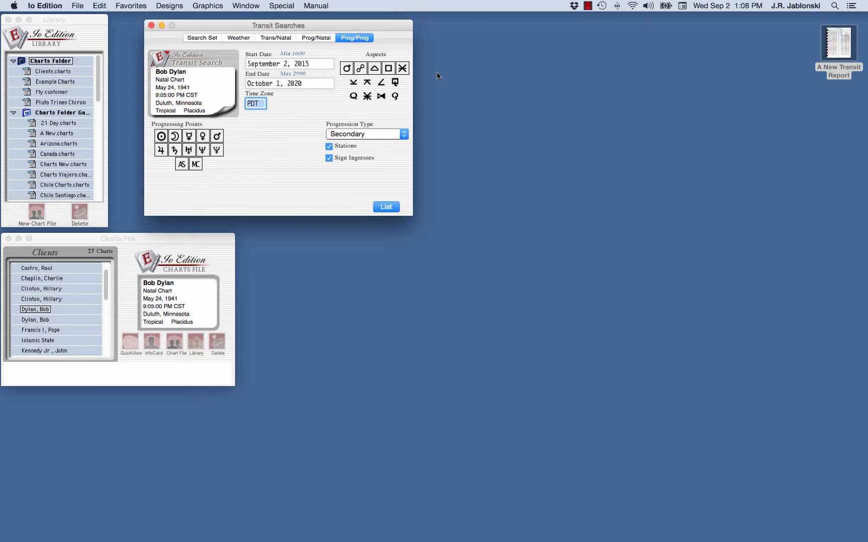
- Review the Search Set alongside the Prog/Prog, Prog/Natal and Trans/Natal settings
click(197, 39)
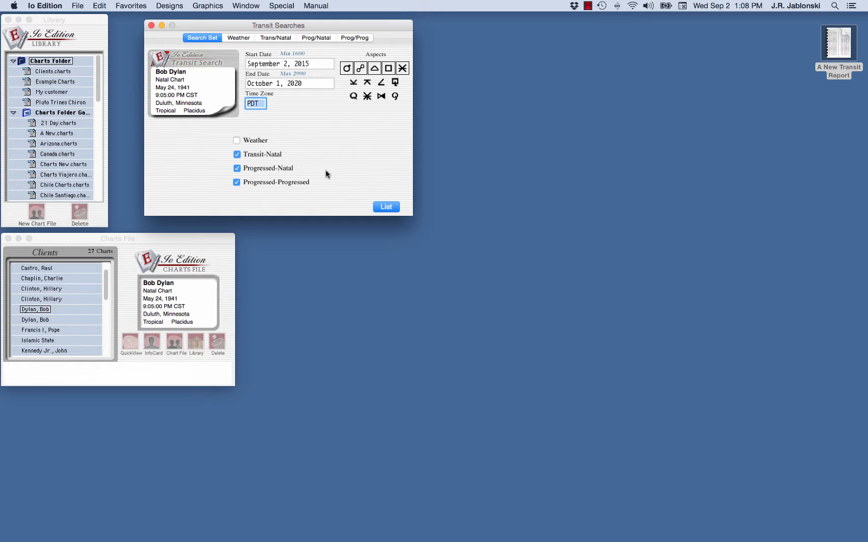
click(356, 38)
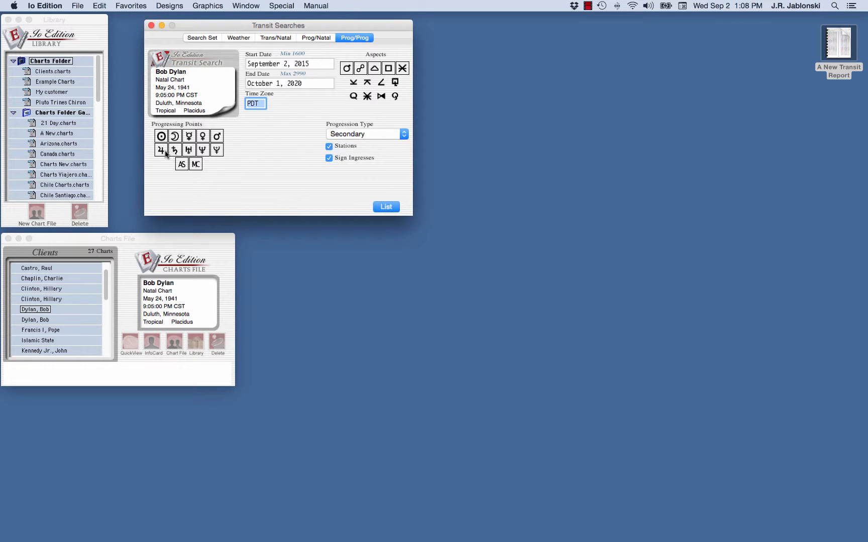
click(316, 38)
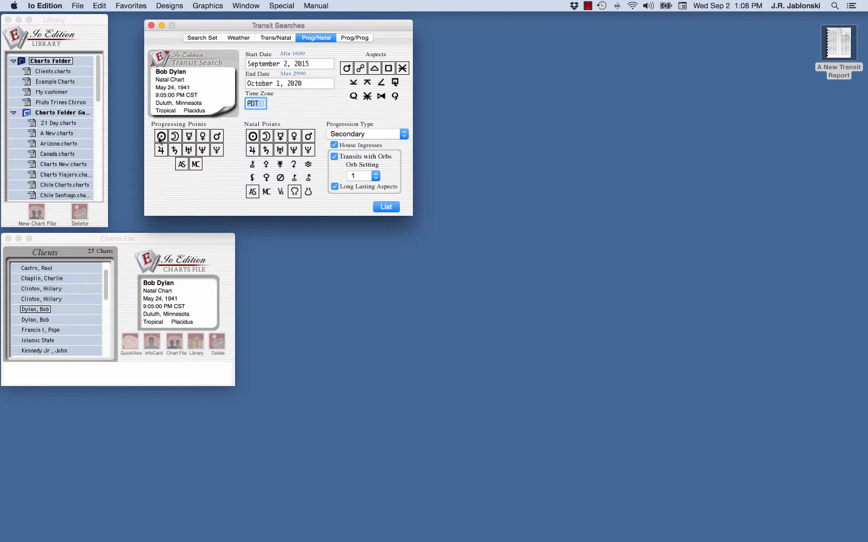
click(282, 41)
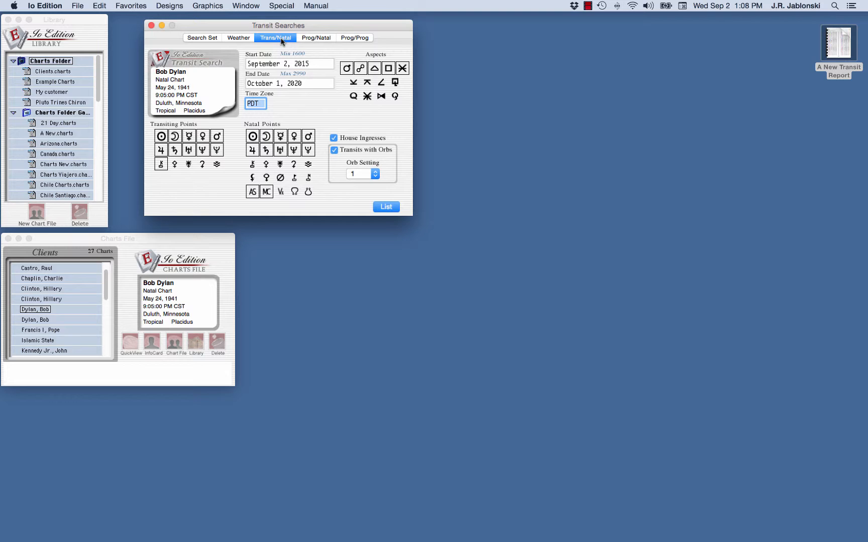
click(204, 38)
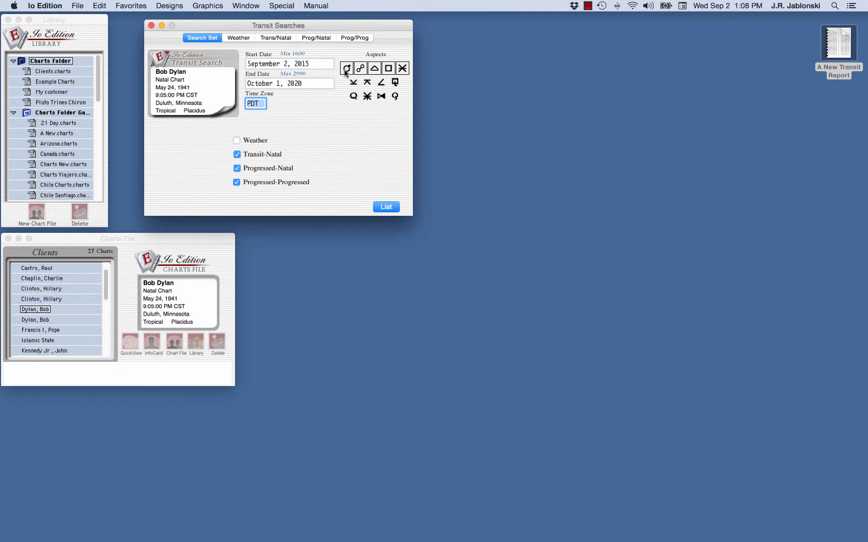
- Add the semisextile aspect and request the combined Search Set report
click(354, 82)
click(366, 39)
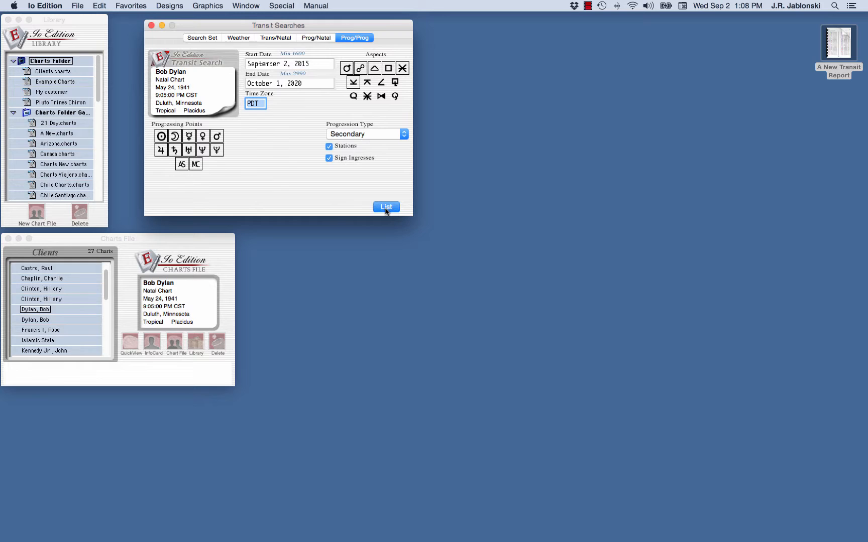
click(205, 39)
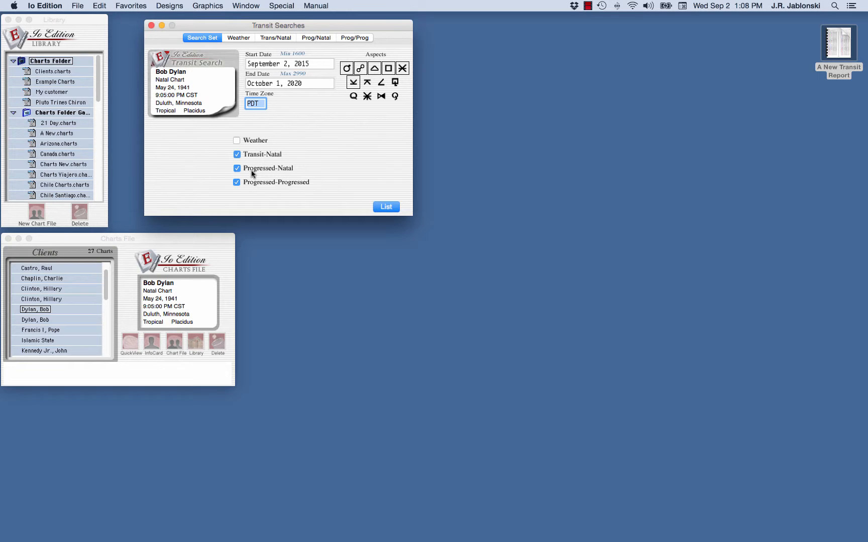
click(386, 207)
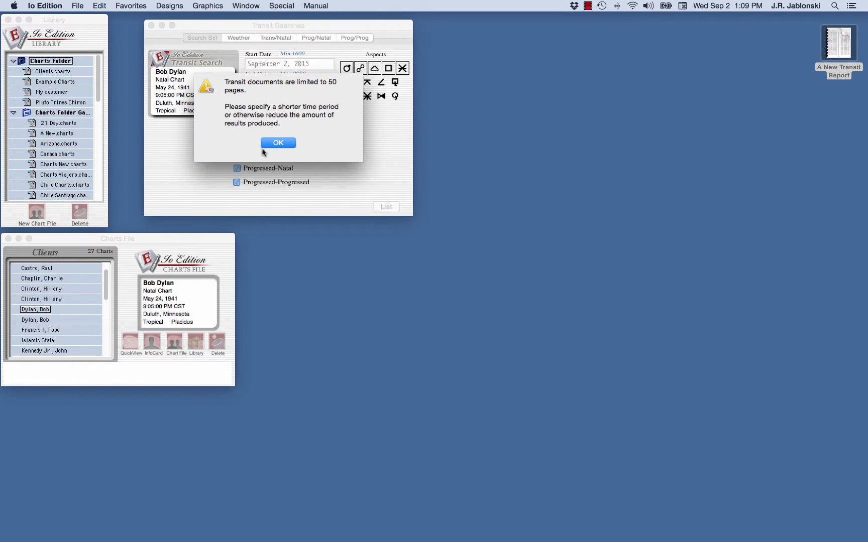
- Dismiss the 50-page warning and change the end date year from 2020 to 2015
click(281, 143)
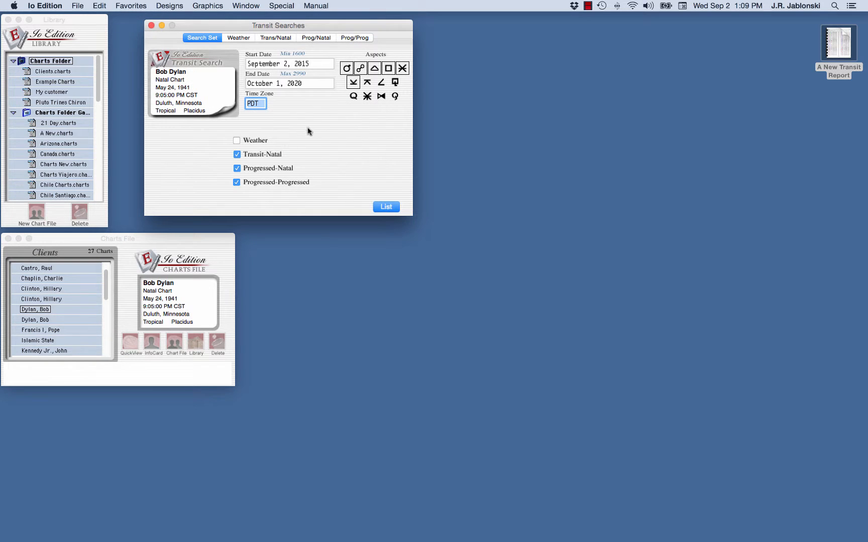
click(303, 84)
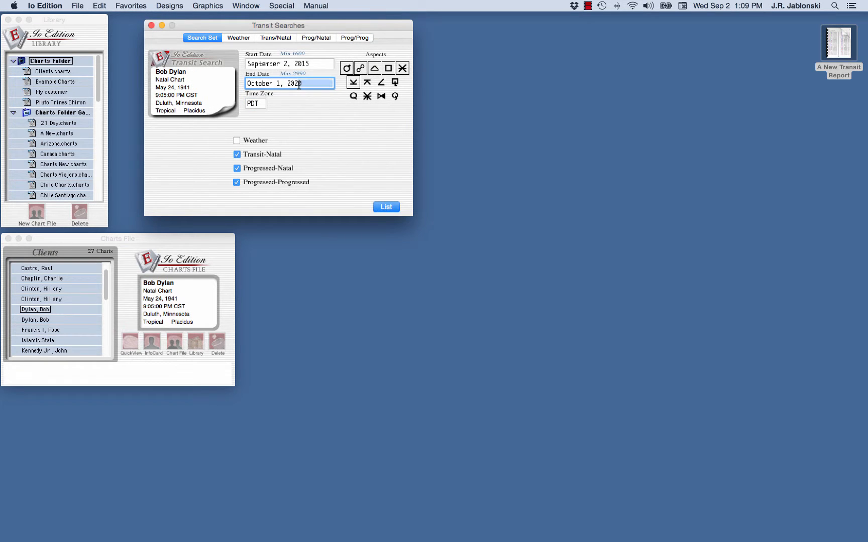
text(2015)
click(378, 210)
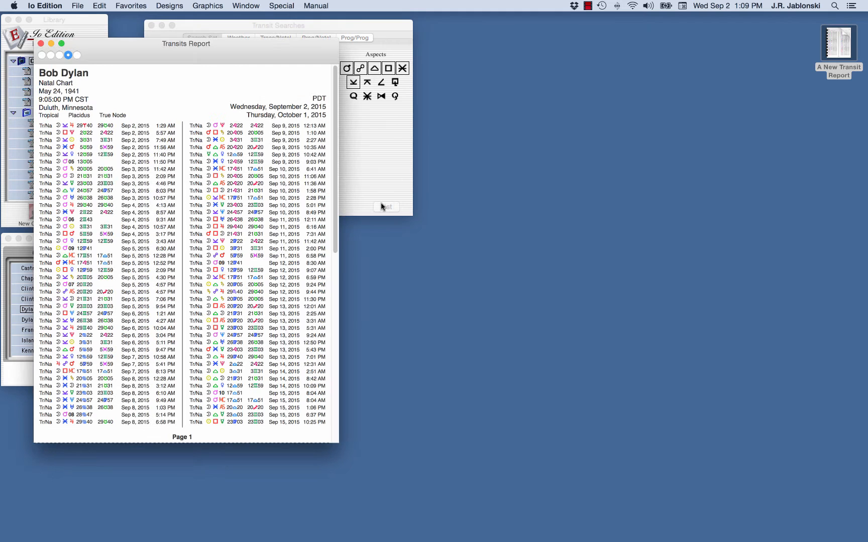
drag(221, 45, 637, 49)
scroll(643, 347, down, 3)
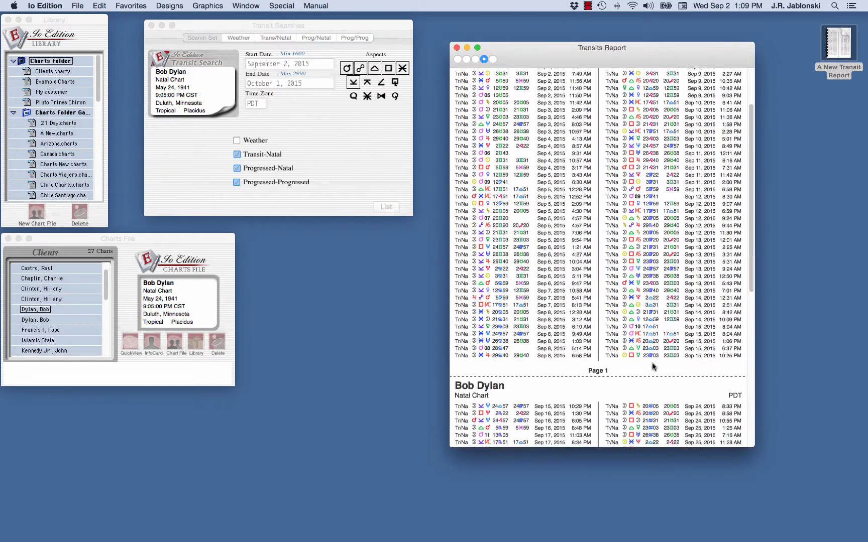
scroll(657, 363, down, 10)
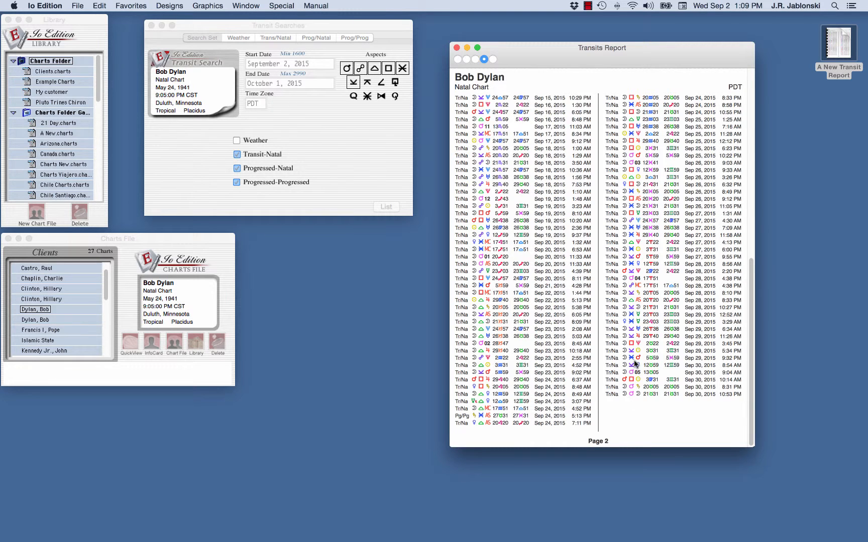
scroll(635, 329, up, 15)
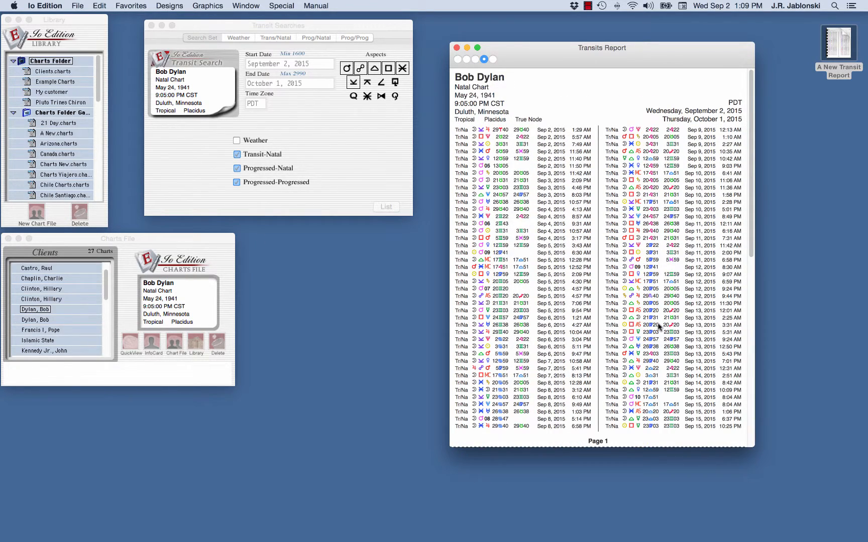
click(457, 47)
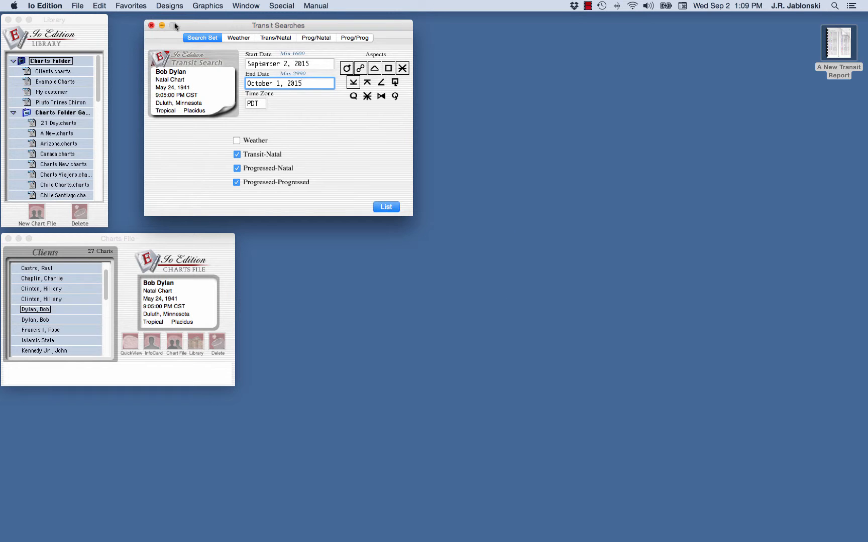
drag(184, 23, 155, 18)
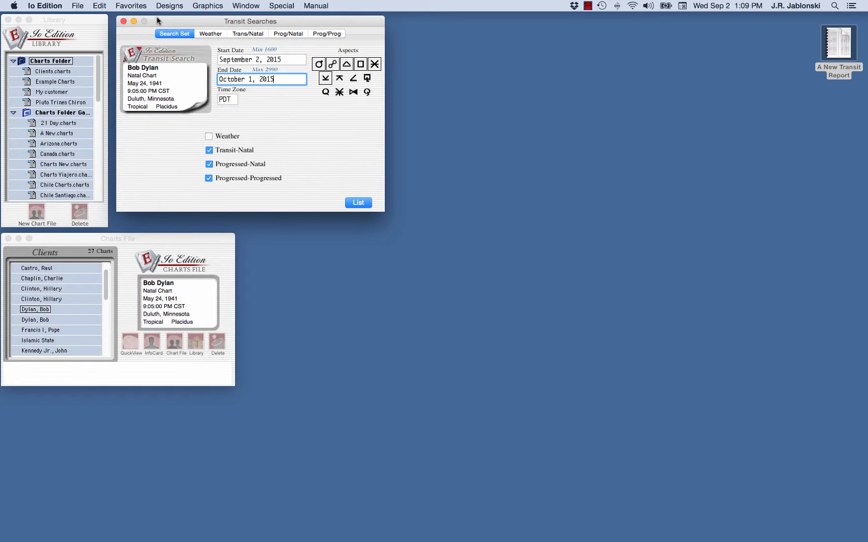